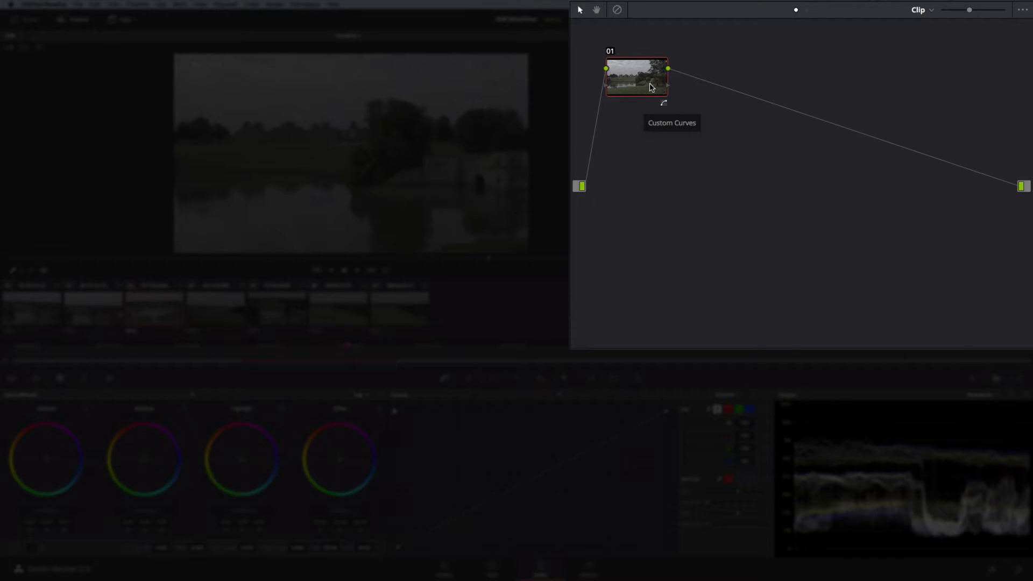
# Add a serial node after node 01.
pyautogui.rightClick(629, 76)
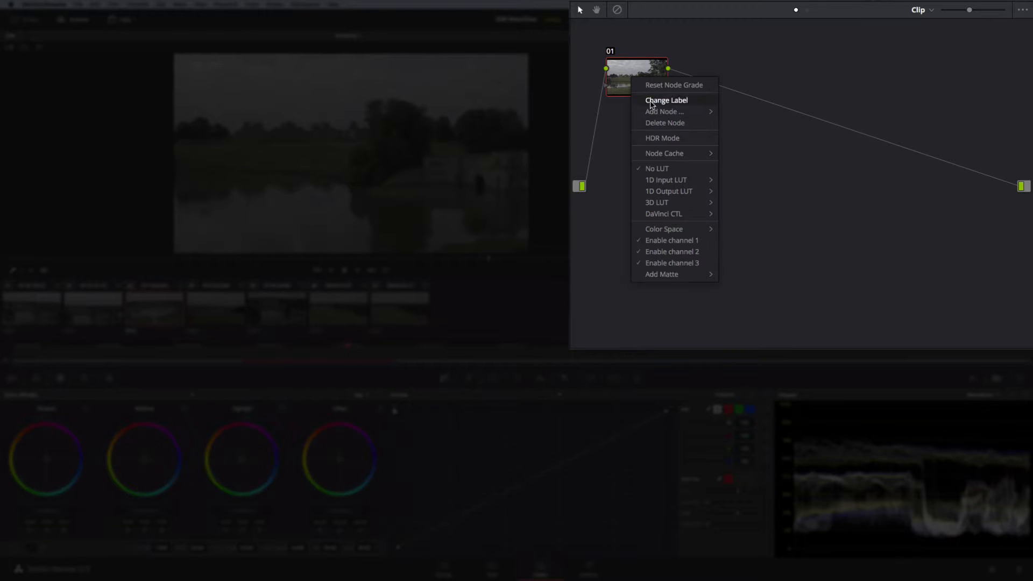
pyautogui.moveTo(658, 112)
pyautogui.click(738, 118)
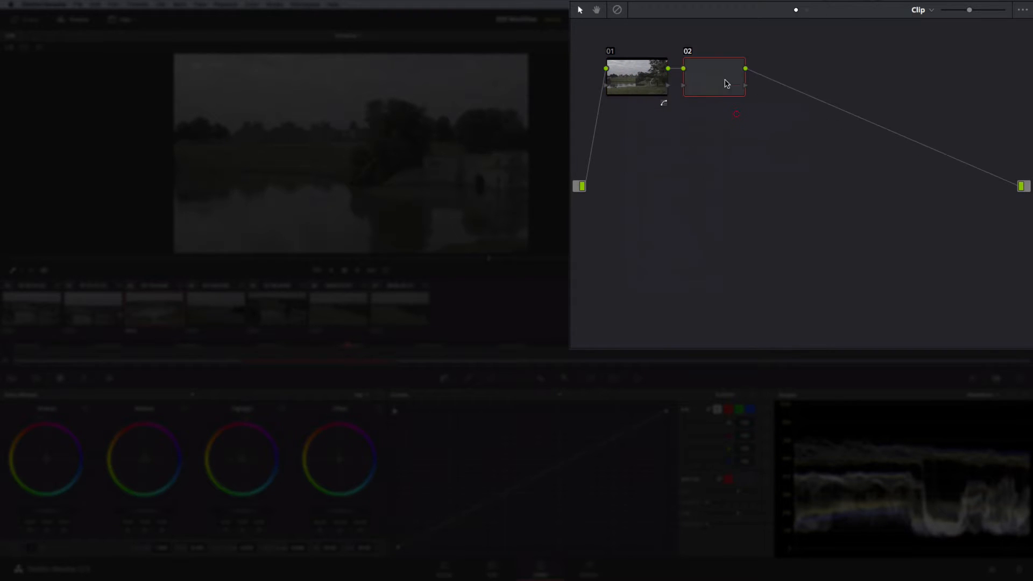
# Label node 01 as Exposure.
pyautogui.click(631, 76)
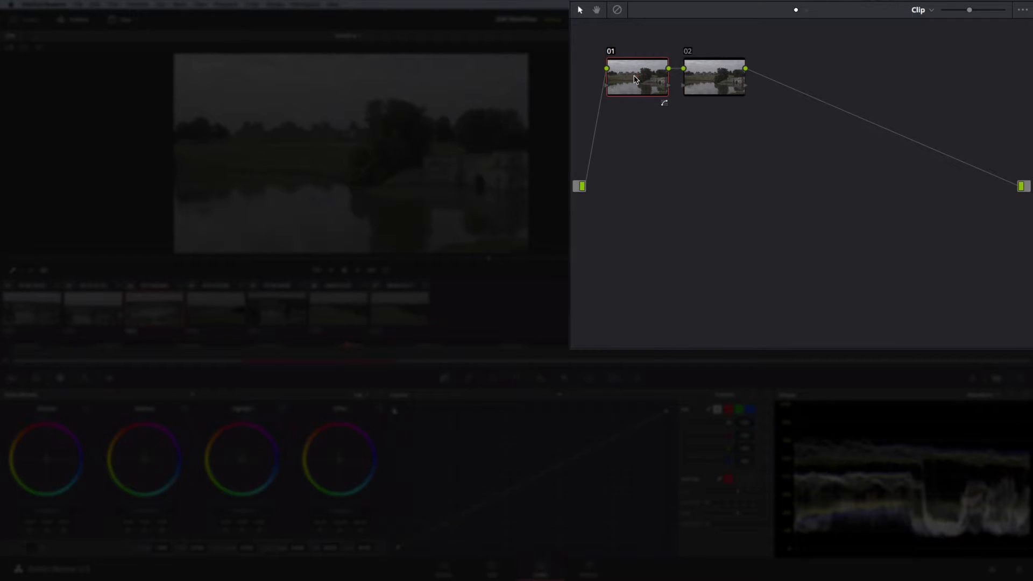
pyautogui.rightClick(636, 78)
pyautogui.click(666, 101)
pyautogui.write('Exposure')
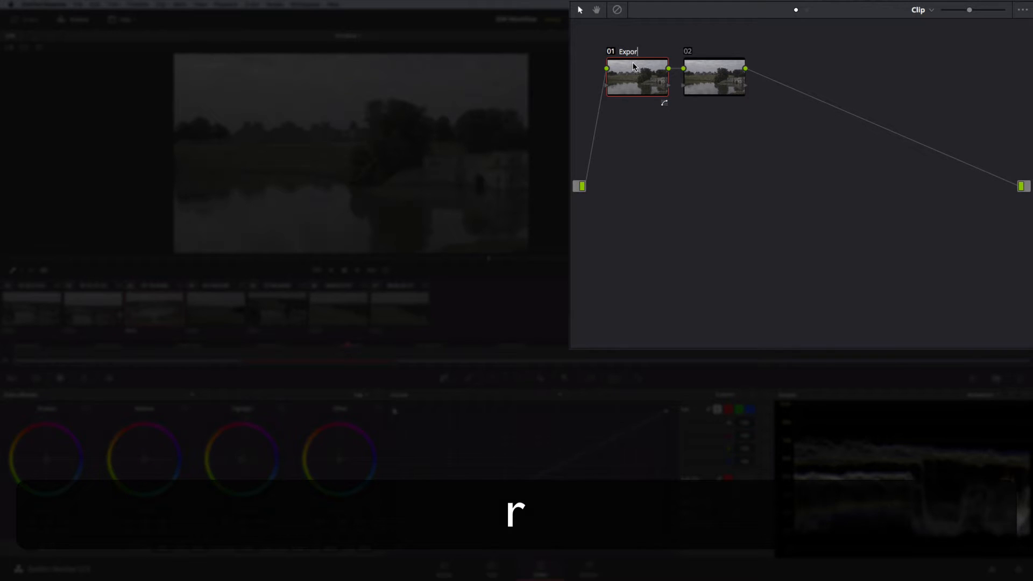
pyautogui.press('Return')
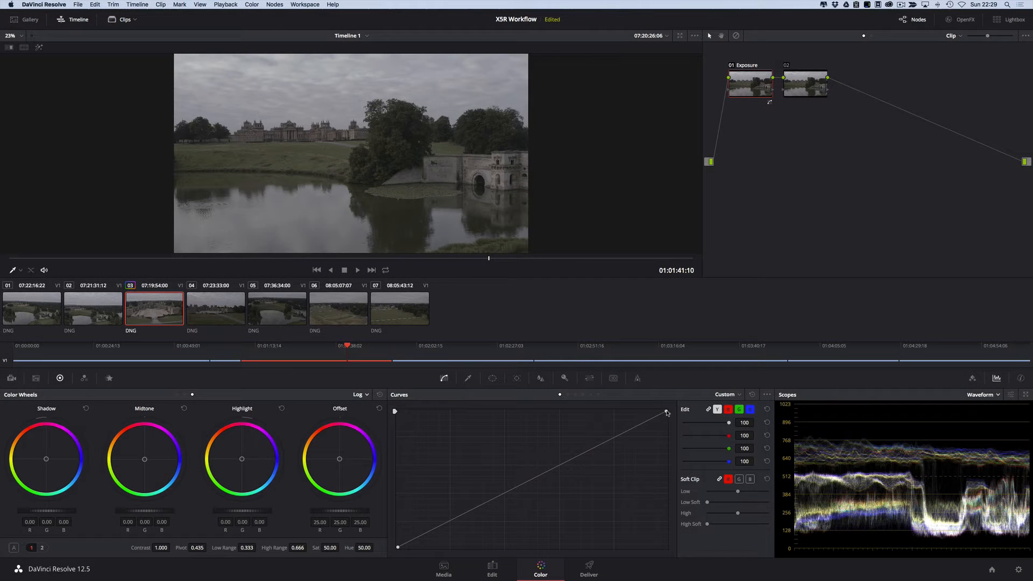
# Move the custom curve's white and black points inward to stretch contrast, and toggle the Exposure node to compare.
pyautogui.moveTo(663, 412); pyautogui.dragTo(609, 411)
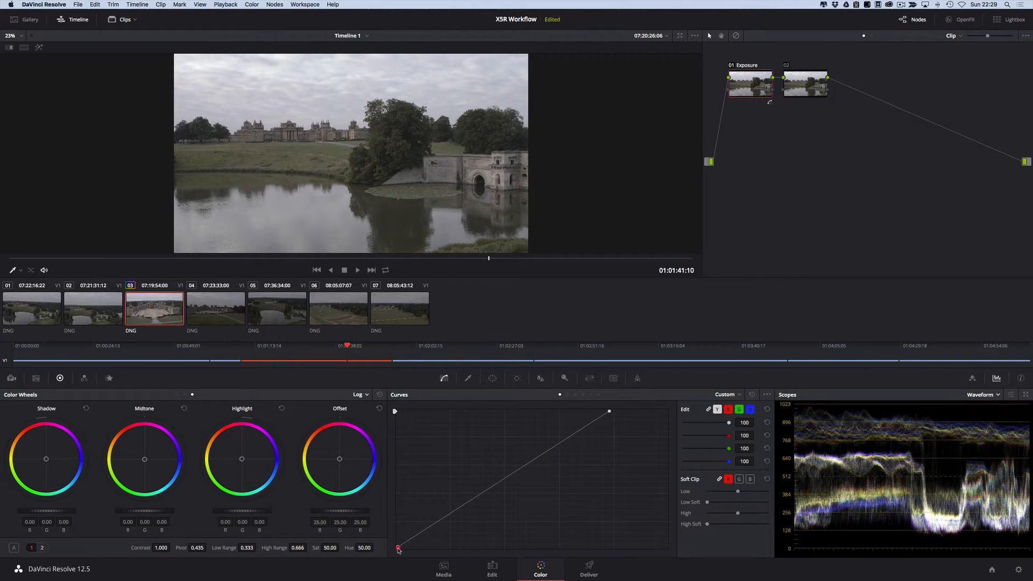
pyautogui.moveTo(398, 549); pyautogui.dragTo(415, 547)
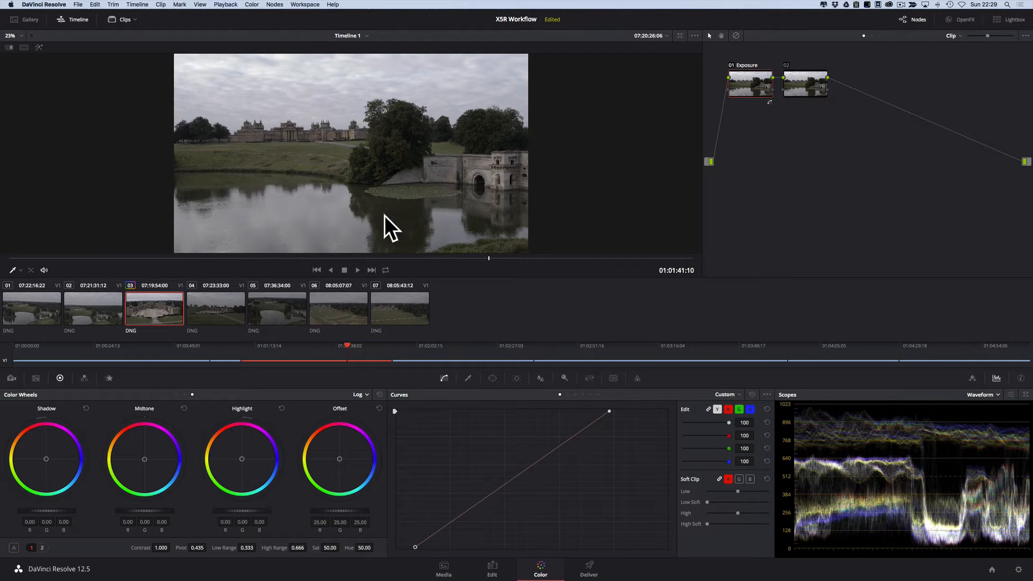
pyautogui.click(732, 68)
pyautogui.click(732, 68)
pyautogui.click(732, 68)
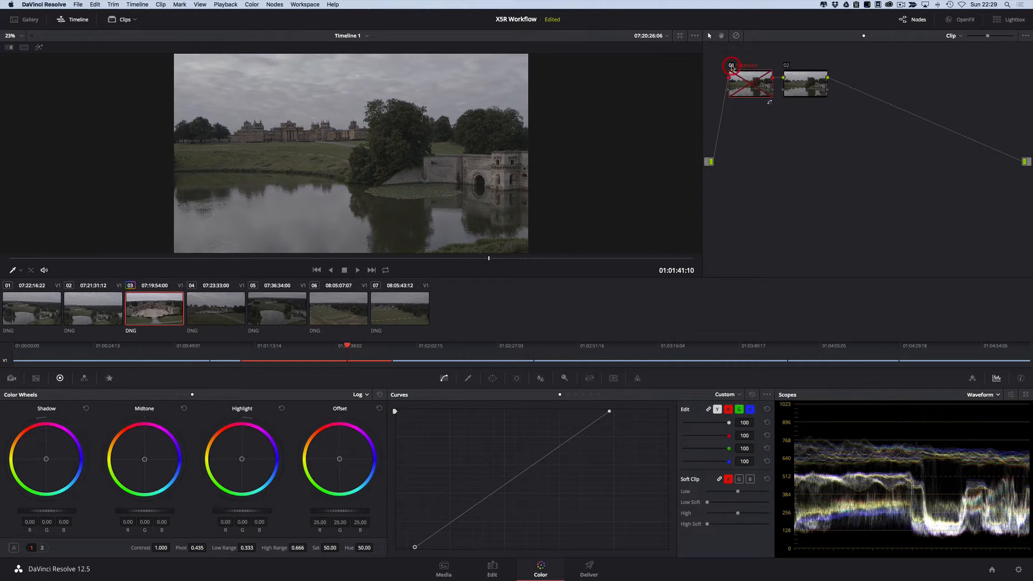
pyautogui.click(731, 68)
pyautogui.click(732, 68)
pyautogui.click(732, 68)
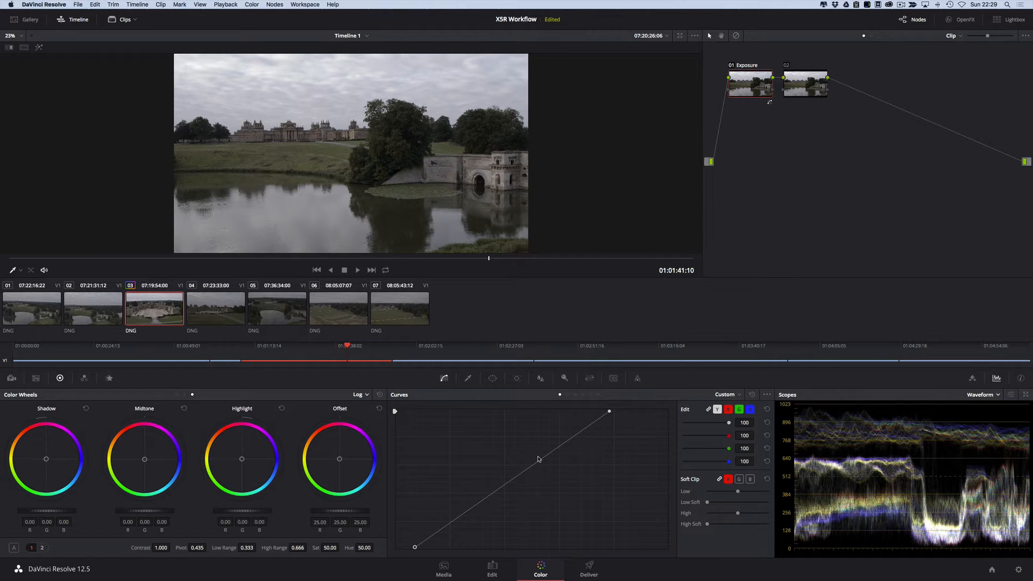
# Try lifting the midtones slightly with a control point mid-curve, and reset the custom curve.
pyautogui.click(508, 478)
pyautogui.moveTo(509, 478); pyautogui.dragTo(506, 473)
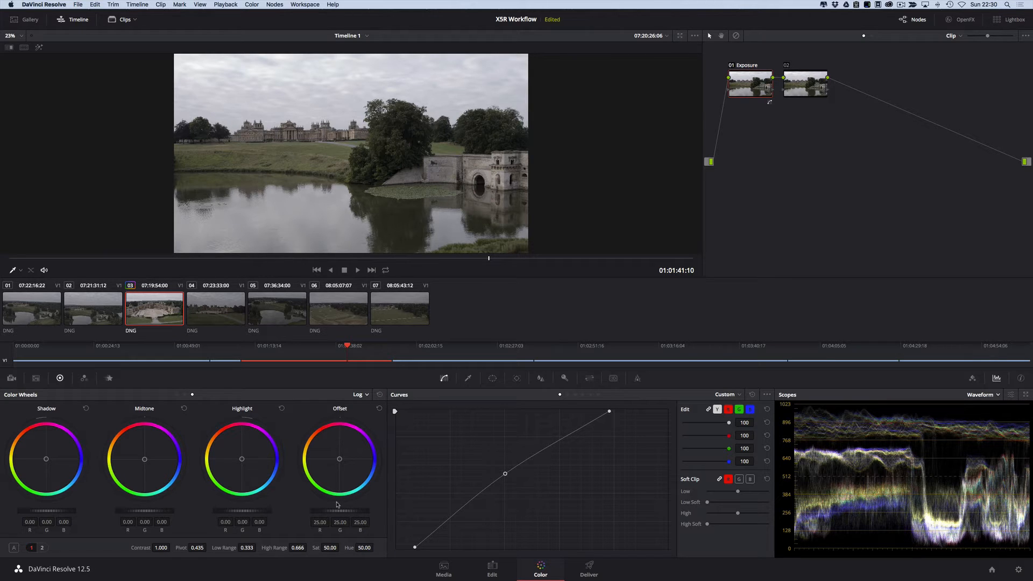
pyautogui.click(753, 394)
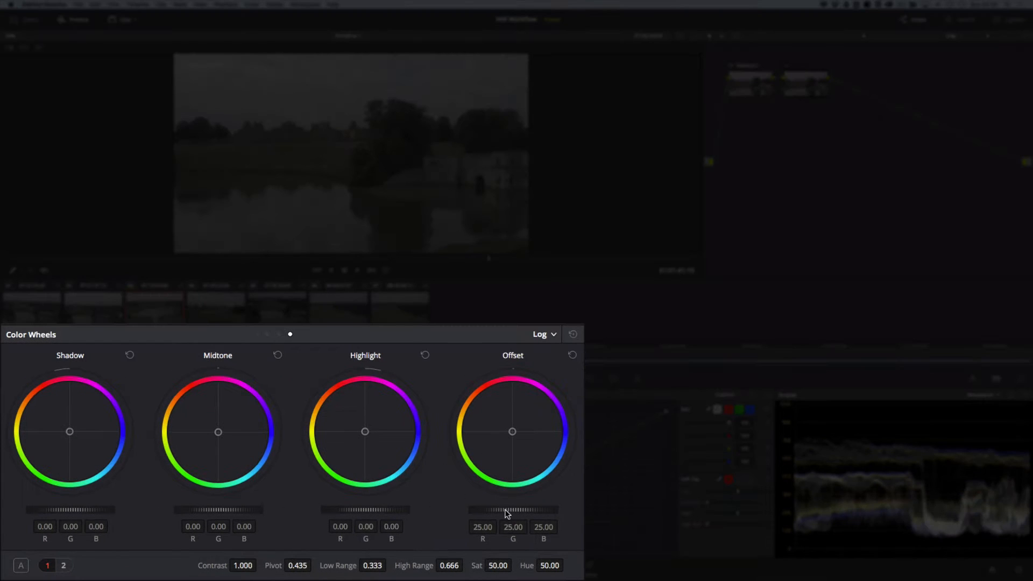
# Grade the Exposure node with the Log wheels' master levels: Offset 35.25, Highlight 0.20 and Shadow -0.25.
pyautogui.moveTo(507, 514)
pyautogui.mouseDown()
pyautogui.moveTo(563, 510)
pyautogui.moveTo(404, 511)
pyautogui.moveTo(543, 511)
pyautogui.mouseUp()
pyautogui.moveTo(243, 511); pyautogui.dragTo(306, 513)
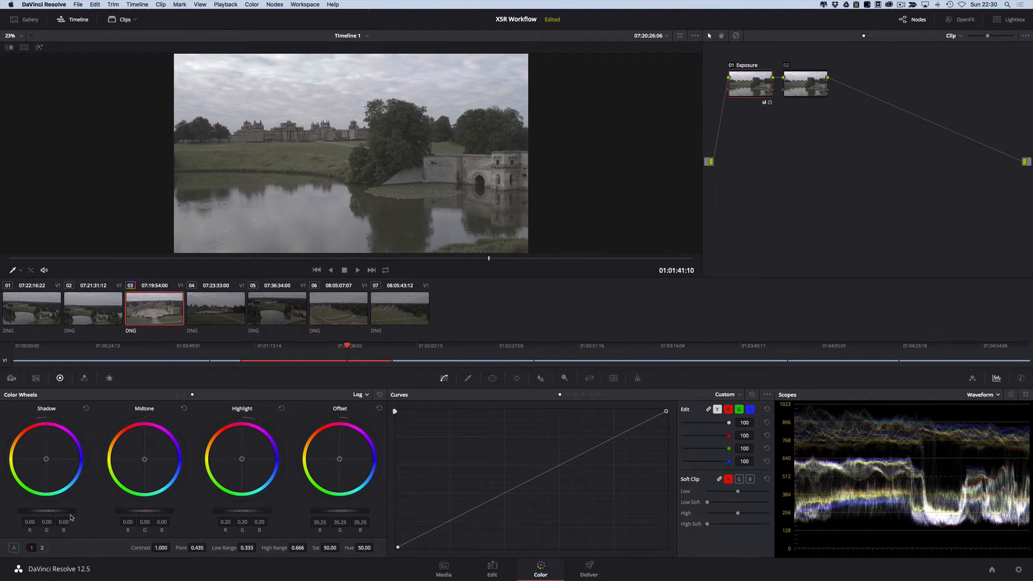
pyautogui.moveTo(59, 512)
pyautogui.mouseDown()
pyautogui.moveTo(19, 511)
pyautogui.moveTo(45, 512)
pyautogui.mouseUp()
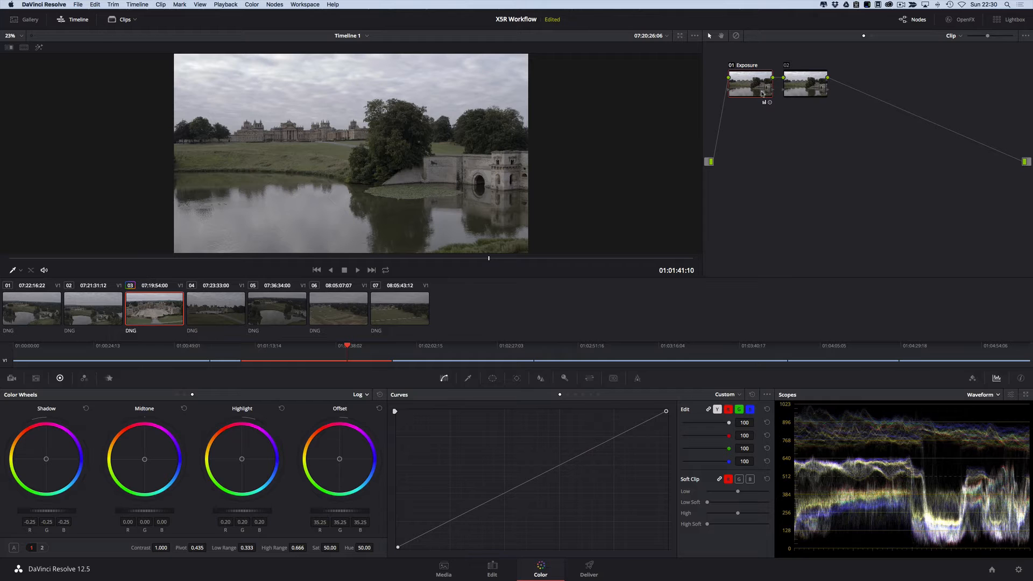
# Label node 02 as Saturation.
pyautogui.click(811, 87)
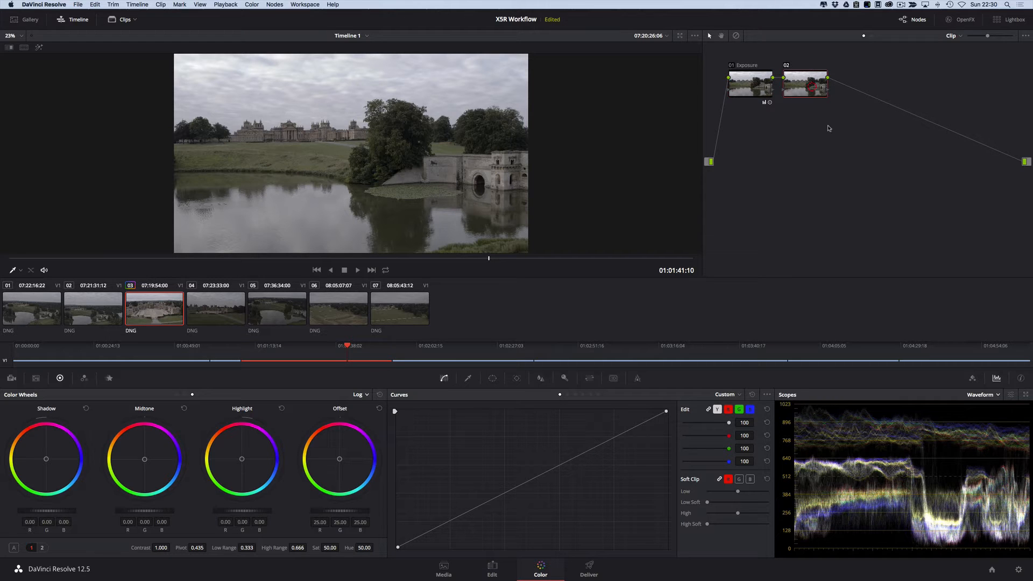
pyautogui.rightClick(808, 79)
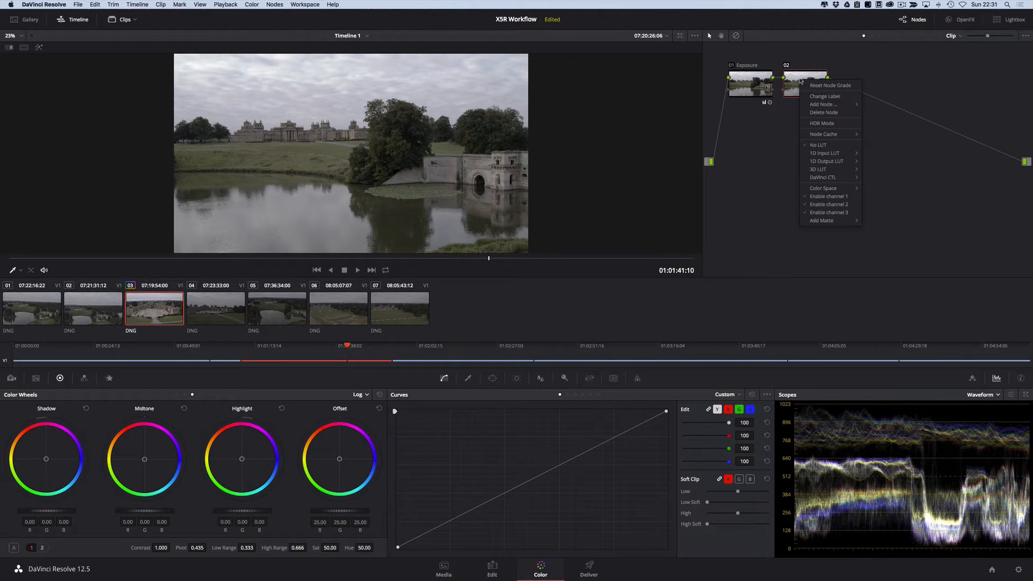
pyautogui.click(815, 94)
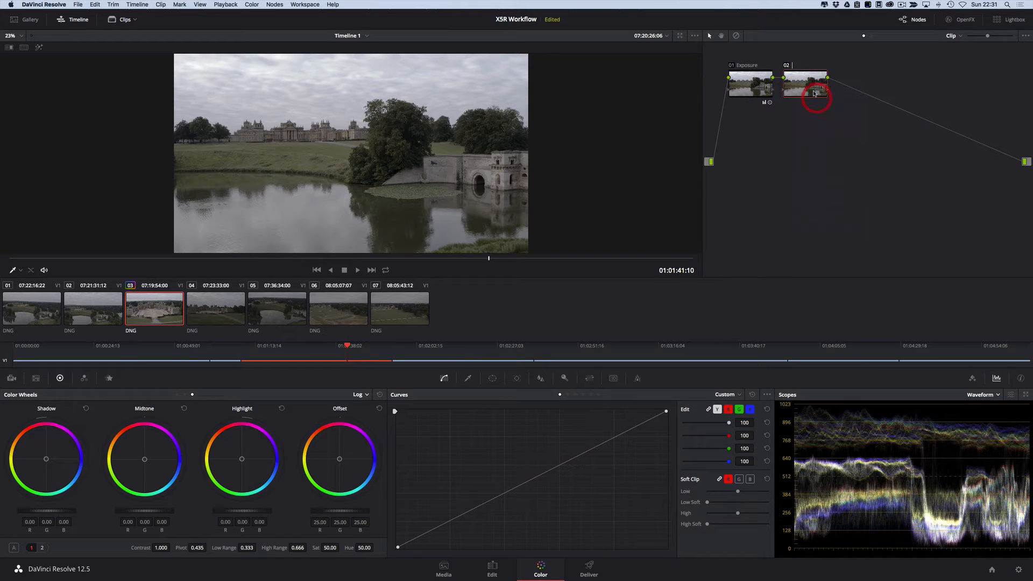
pyautogui.write('Saturation')
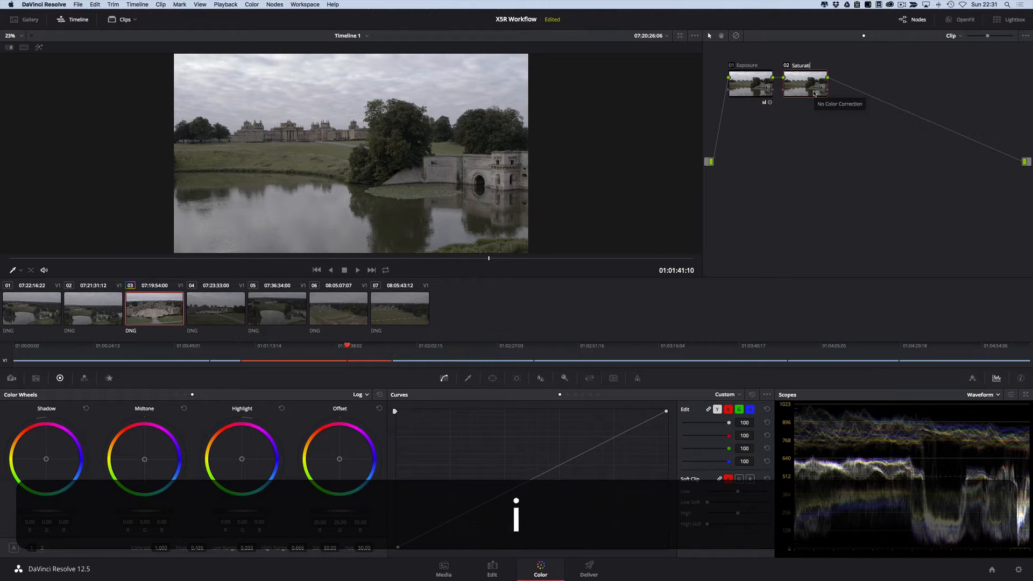
pyautogui.press('Return')
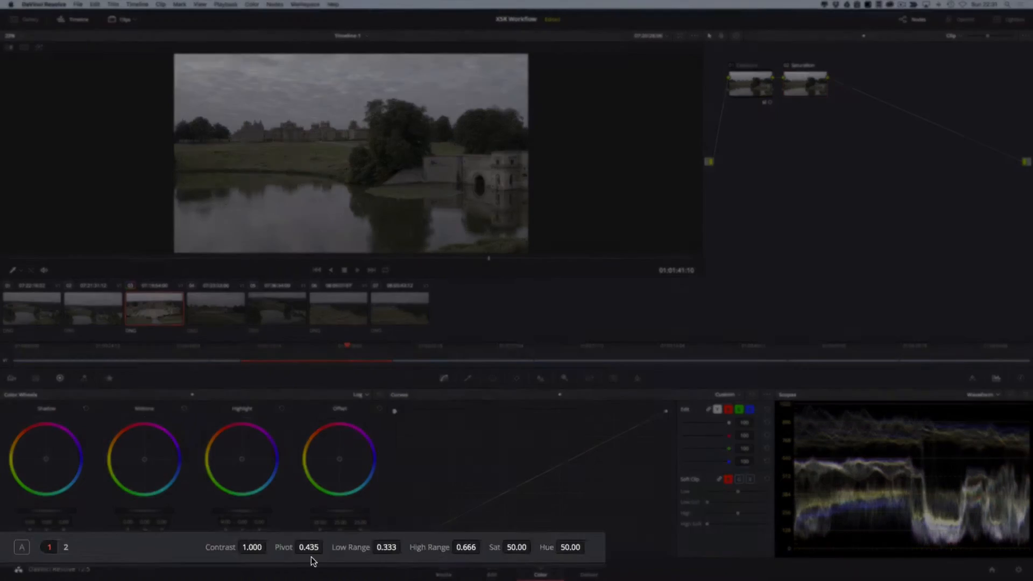
# Set the Saturation node's saturation to 89.10 and scrub through the clip to check the colour.
pyautogui.click(516, 547)
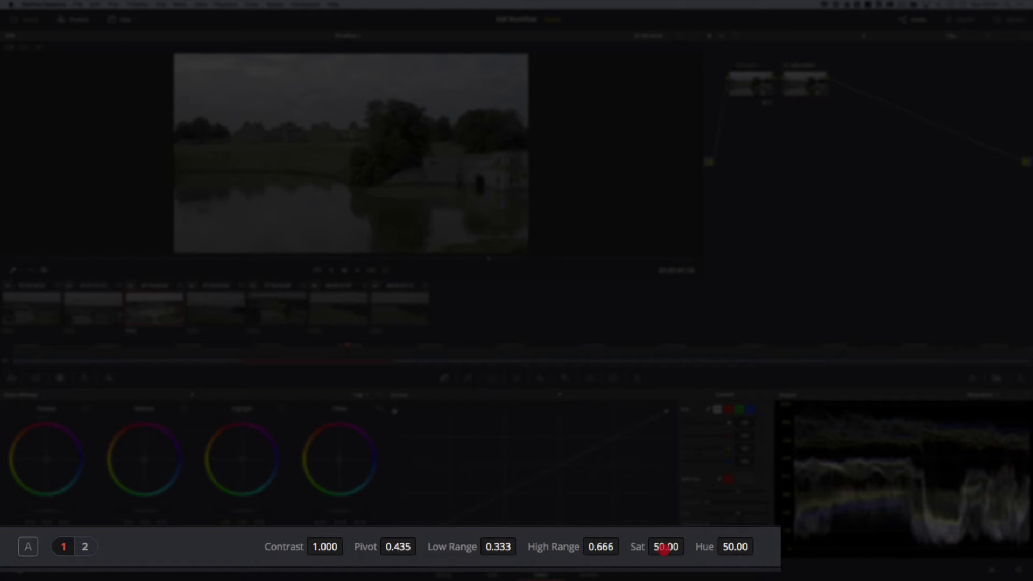
pyautogui.moveTo(330, 548); pyautogui.dragTo(577, 541)
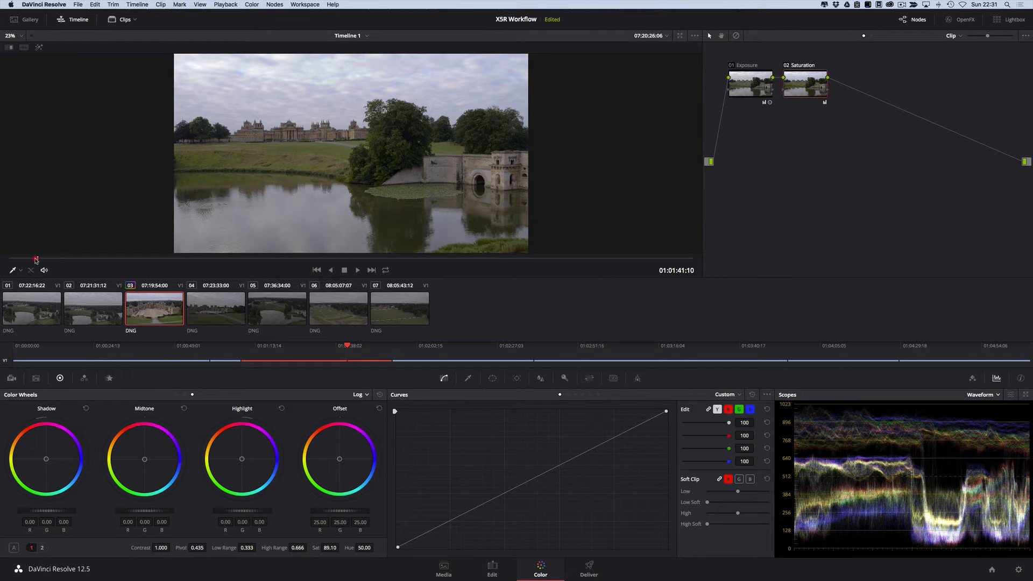
pyautogui.moveTo(36, 260); pyautogui.dragTo(232, 258)
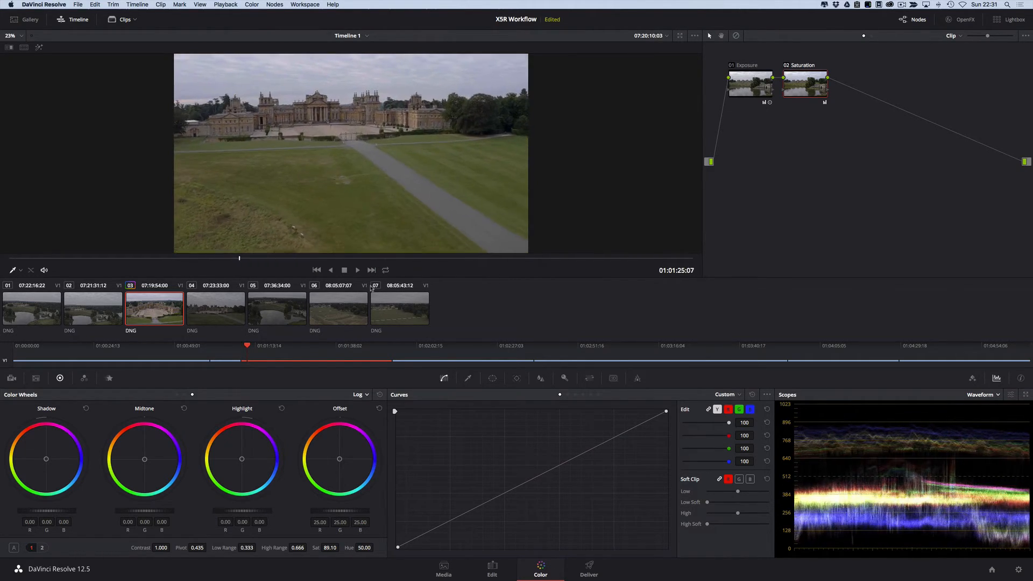
pyautogui.click(316, 260)
pyautogui.moveTo(316, 260); pyautogui.dragTo(511, 267)
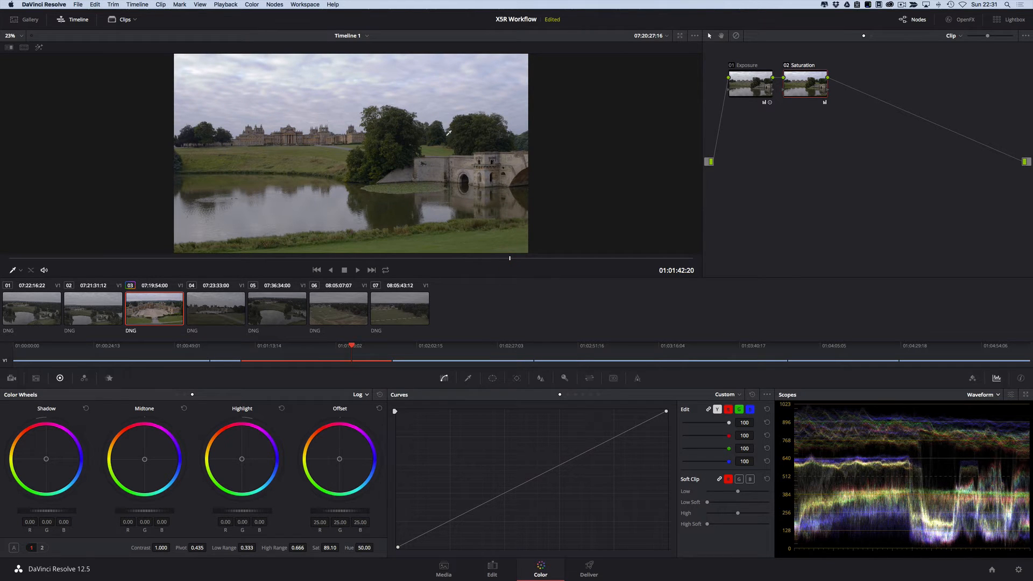
# Add a serial node after the Saturation node and label it DRange.
pyautogui.rightClick(806, 89)
pyautogui.moveTo(829, 114)
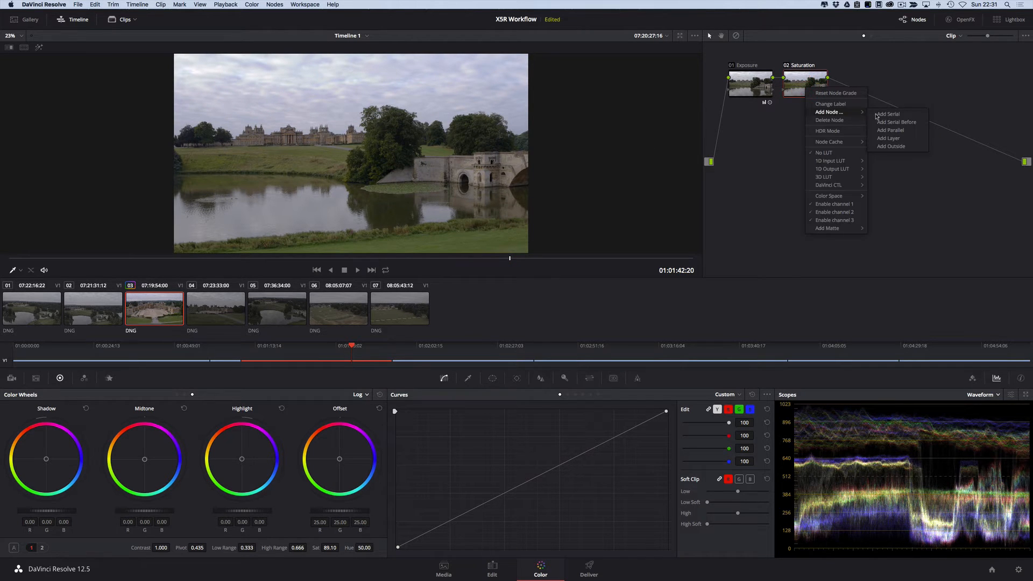
pyautogui.click(888, 117)
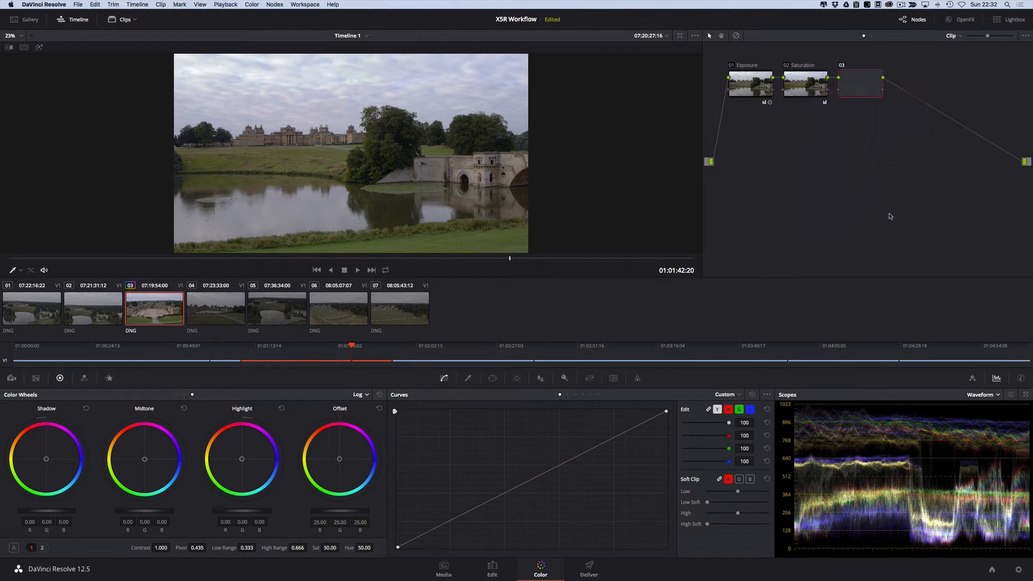
pyautogui.rightClick(861, 77)
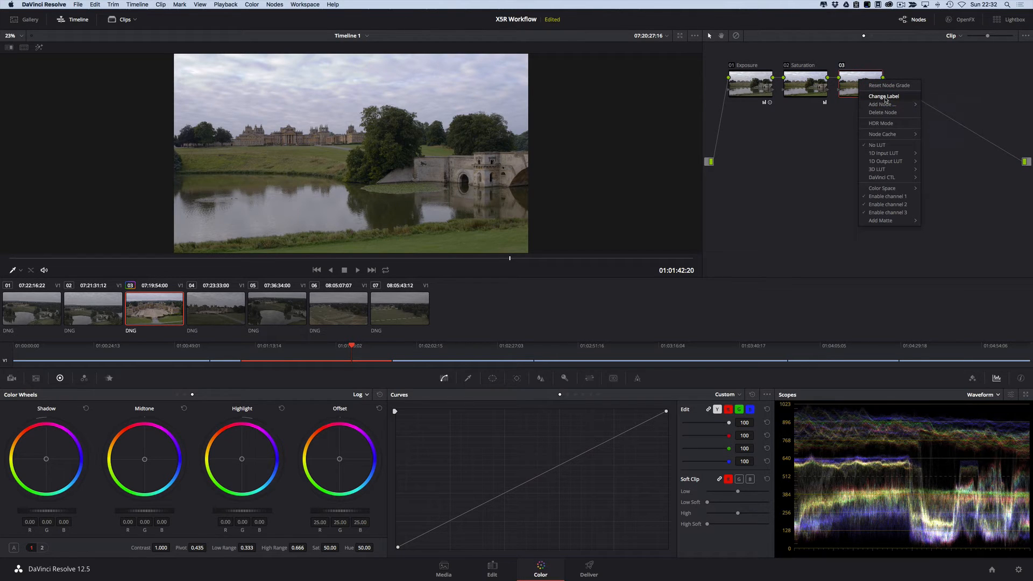
pyautogui.click(885, 97)
pyautogui.write('DR')
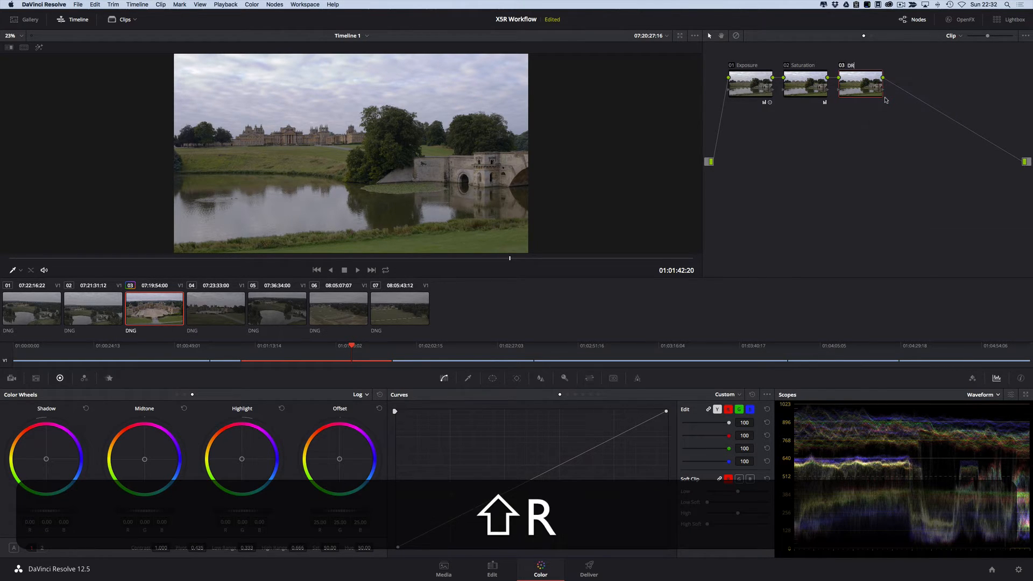
pyautogui.write('ange')
pyautogui.press('Return')
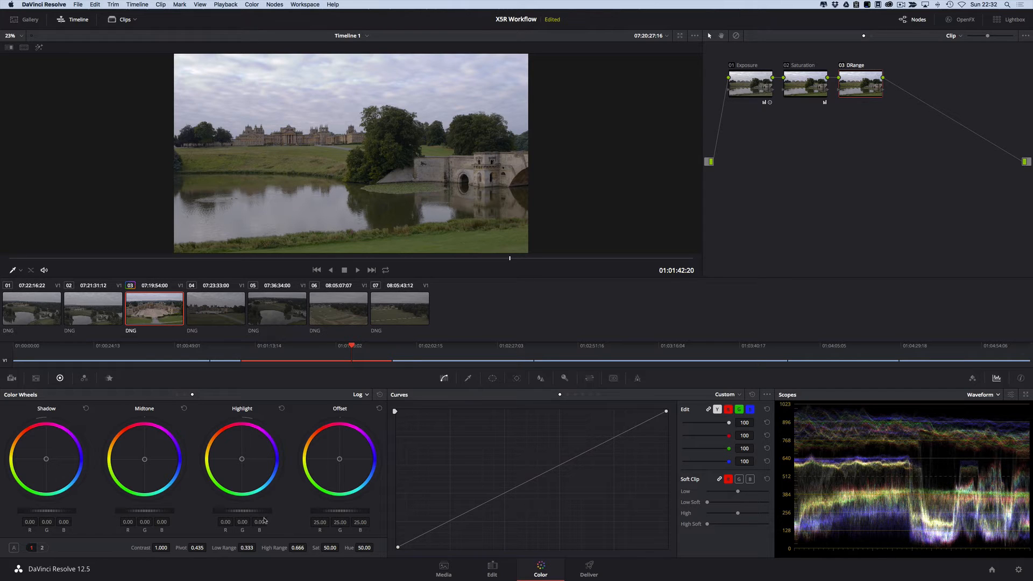
# Set the DRange node's Shadows adjustment to 33.00.
pyautogui.click(42, 548)
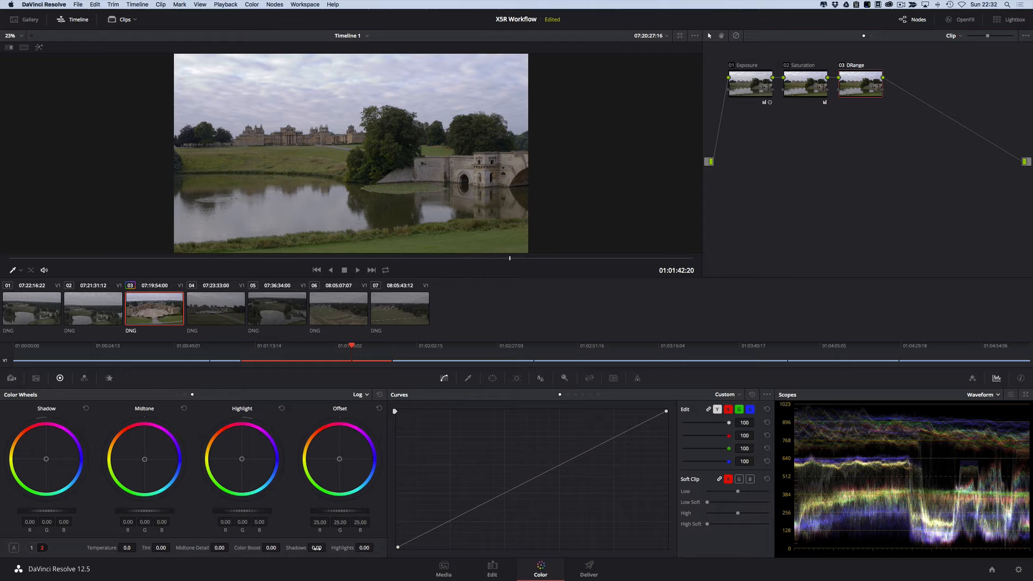
pyautogui.moveTo(323, 549)
pyautogui.mouseDown()
pyautogui.moveTo(369, 545)
pyautogui.moveTo(342, 543)
pyautogui.mouseUp()
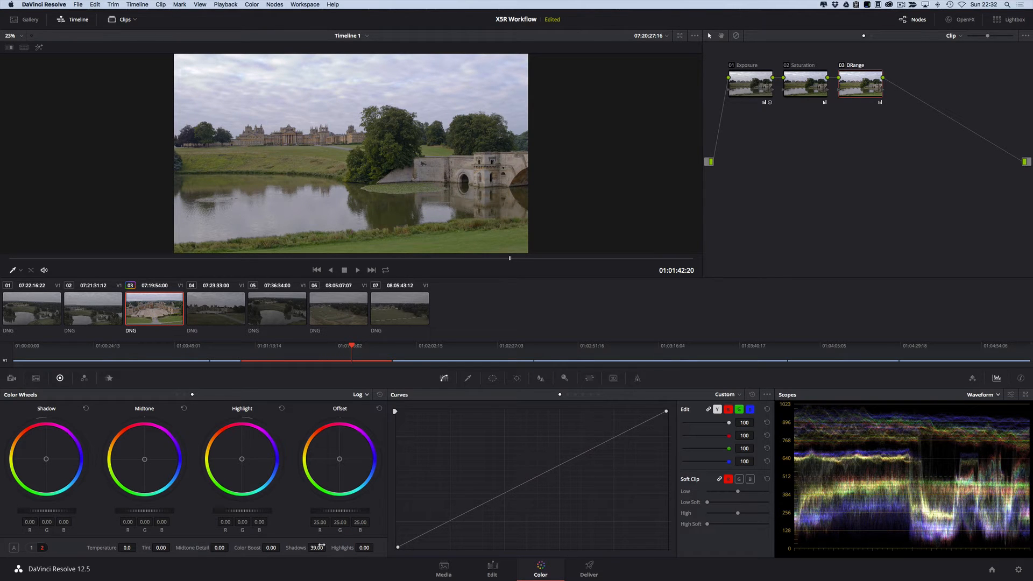
pyautogui.moveTo(317, 548); pyautogui.dragTo(314, 548)
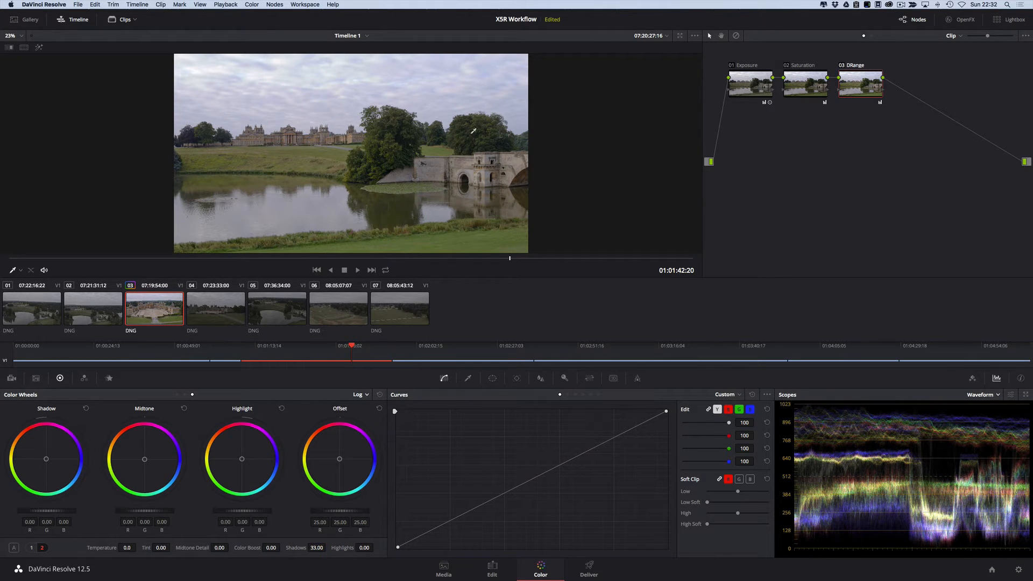
# Examine the tree shadow detail up close in the viewer, and return to the full-frame view.
pyautogui.scroll(10, 473, 131)
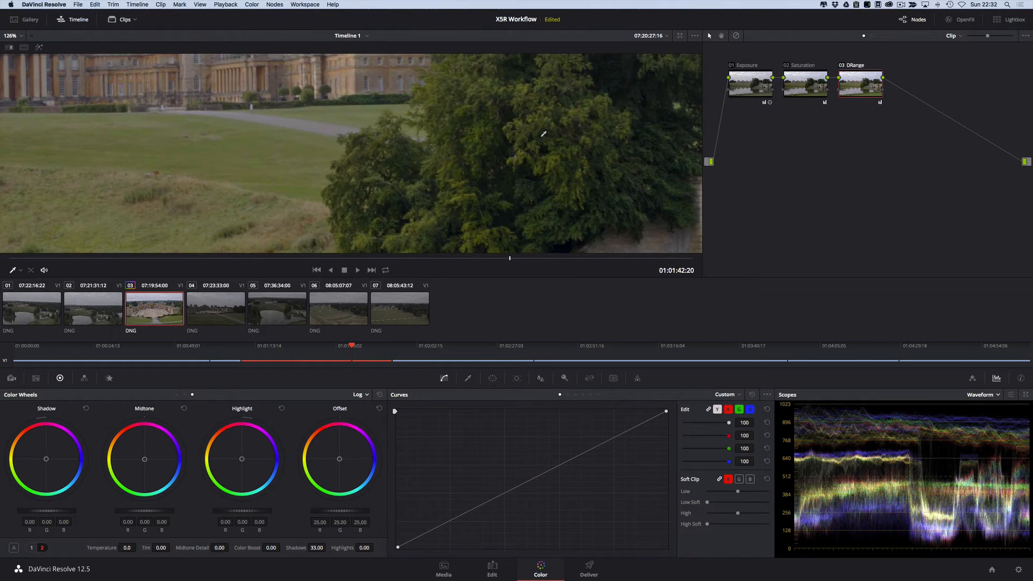
pyautogui.scroll(-6, 544, 133)
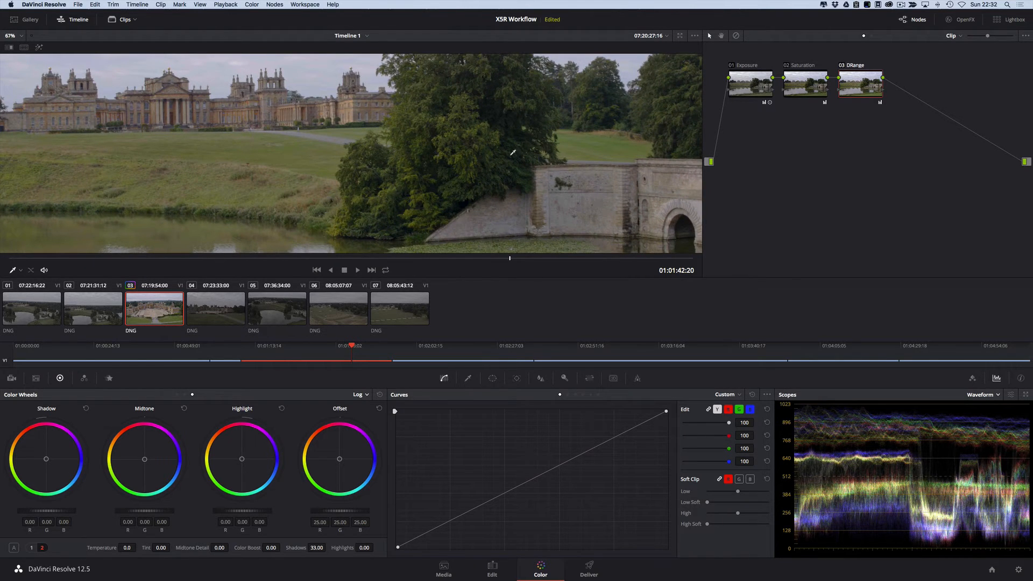
pyautogui.hotkey('shift', 'z')
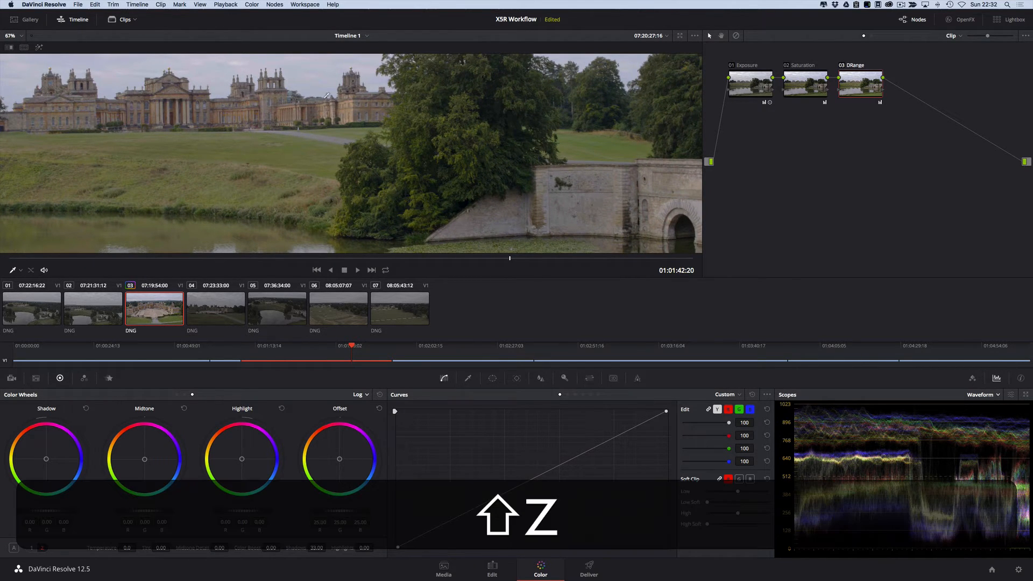
pyautogui.click(128, 45)
pyautogui.hotkey('shift', 'z')
pyautogui.click(21, 36)
pyautogui.click(24, 48)
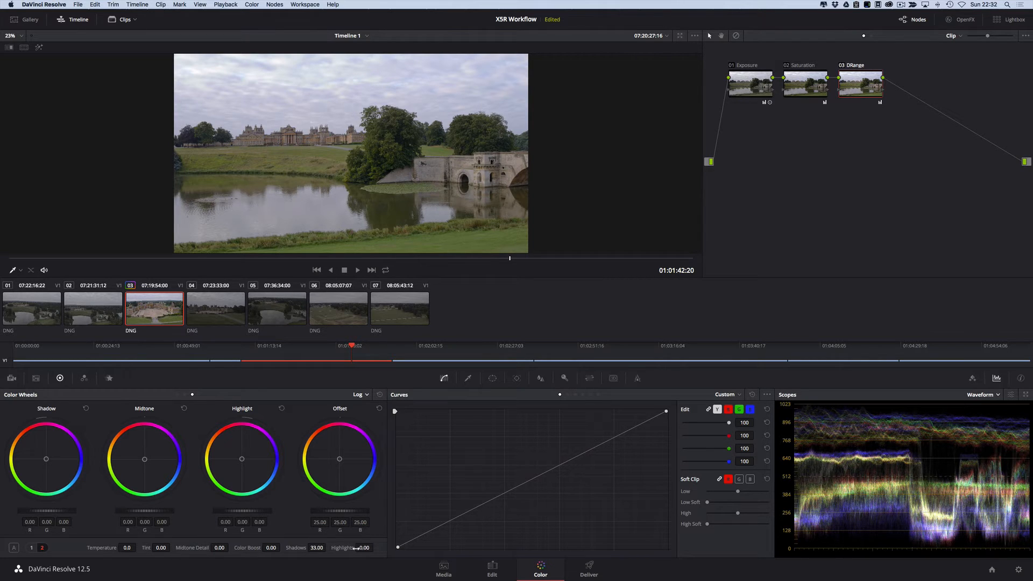
# Lower the DRange node's Highlights adjustment to pull down the bright sky.
pyautogui.moveTo(335, 548); pyautogui.dragTo(304, 557)
pyautogui.moveTo(376, 547); pyautogui.dragTo(365, 548)
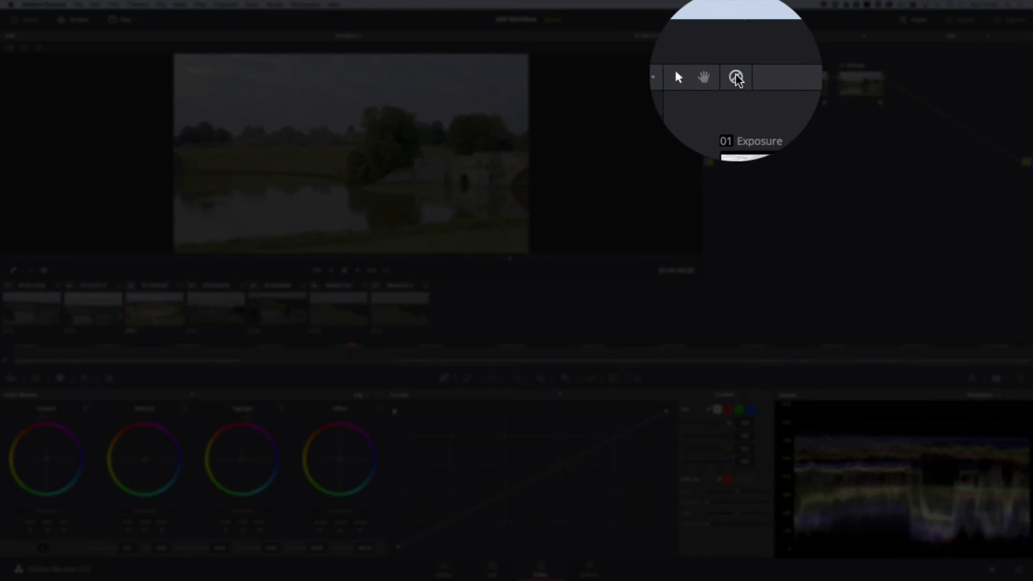
# Compare the graded image with the ungraded original by bypassing and restoring all grades several times.
pyautogui.click(736, 36)
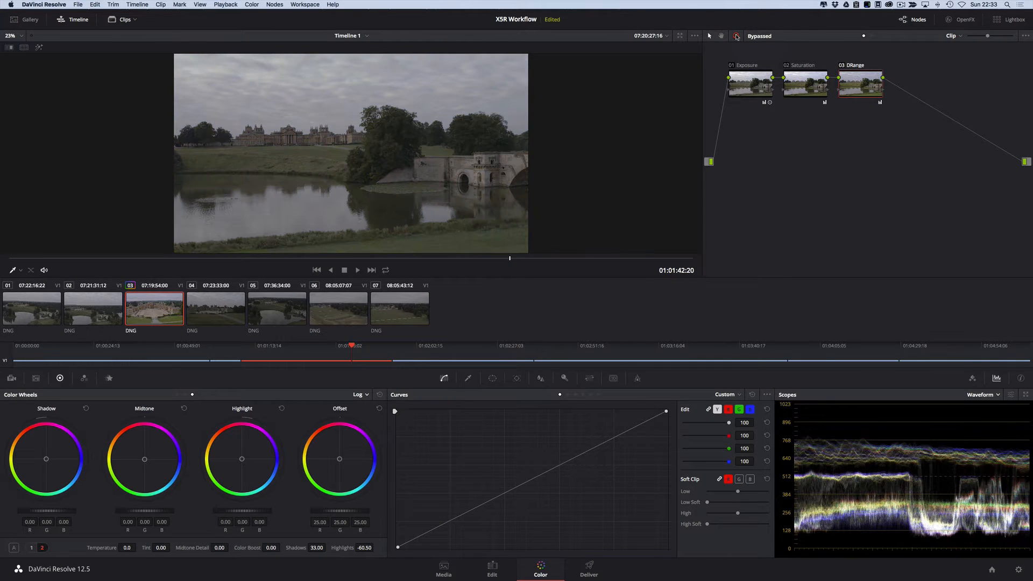
pyautogui.click(736, 36)
pyautogui.click(736, 36)
pyautogui.click(736, 36)
pyautogui.click(736, 37)
pyautogui.click(736, 36)
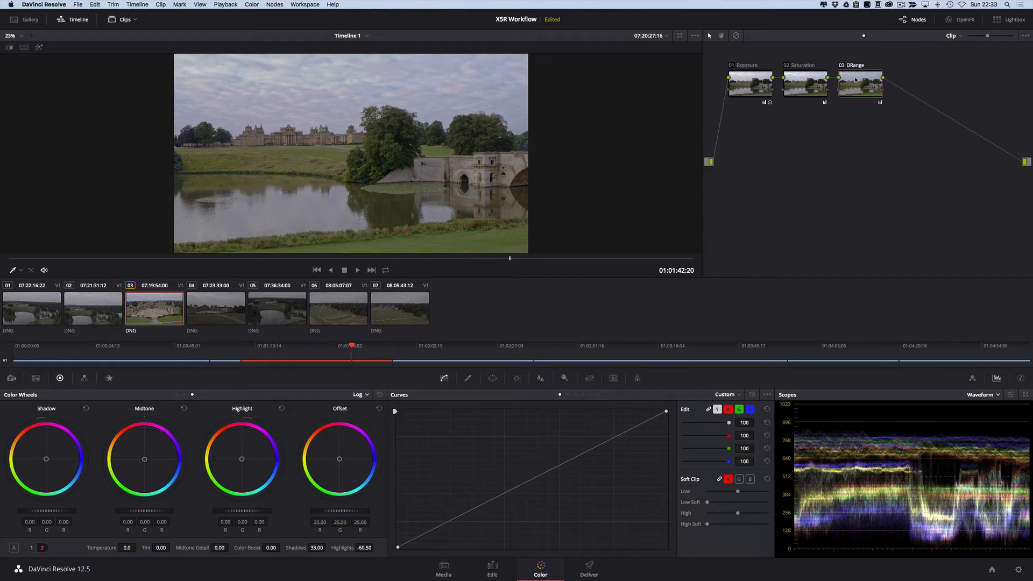
# On the Exposure node, increase contrast by moving the custom curve's white point and black point slightly inward.
pyautogui.click(747, 88)
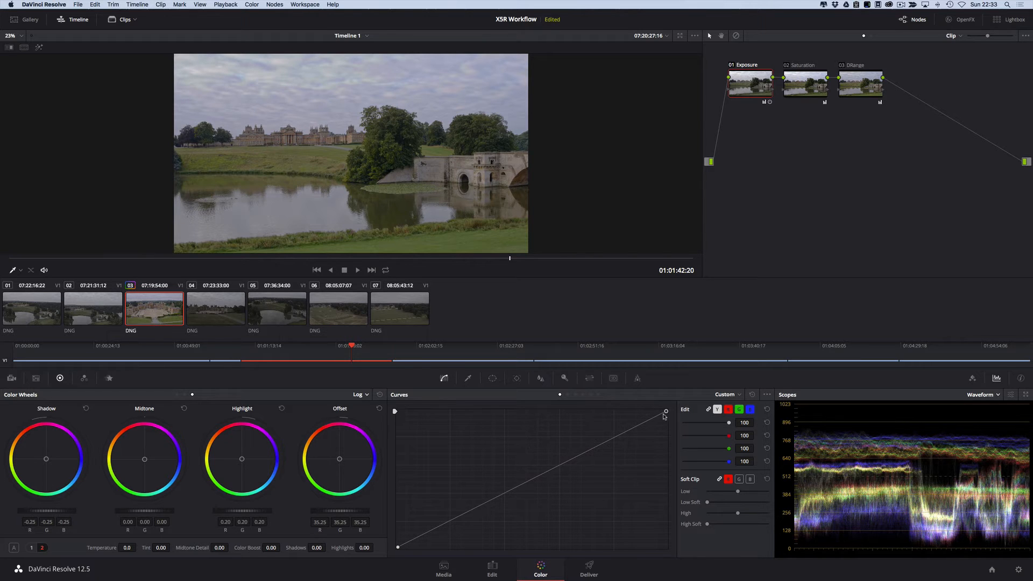
pyautogui.moveTo(667, 412); pyautogui.dragTo(636, 411)
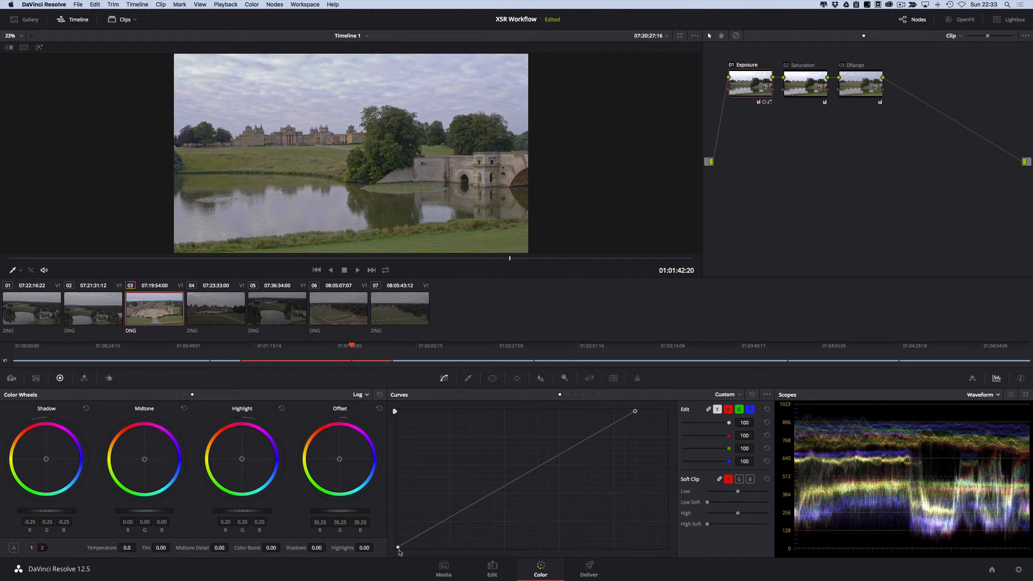
pyautogui.moveTo(397, 548); pyautogui.dragTo(408, 549)
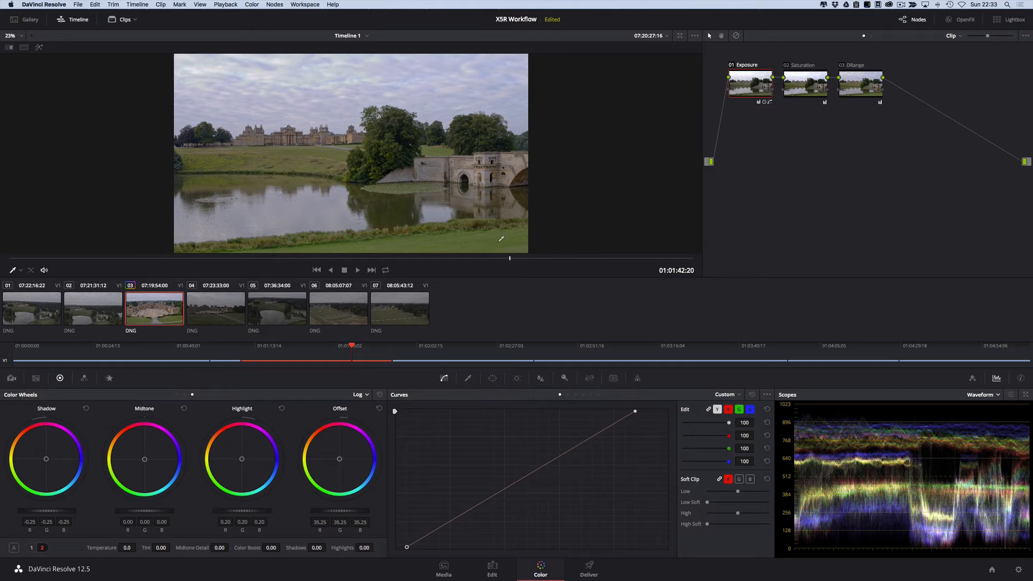
# Set the Saturation node's Sat value to 96.70.
pyautogui.click(813, 89)
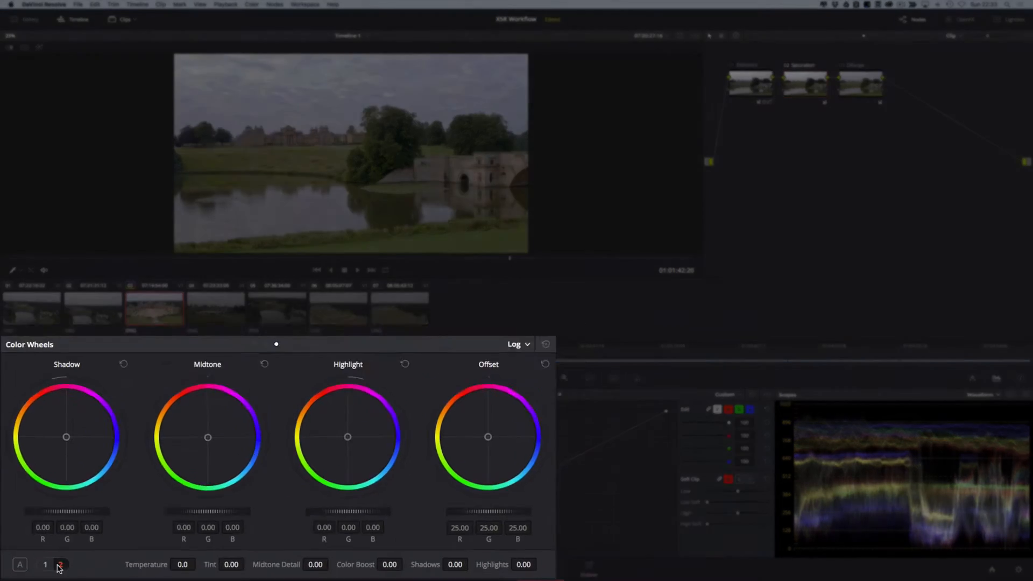
pyautogui.click(31, 548)
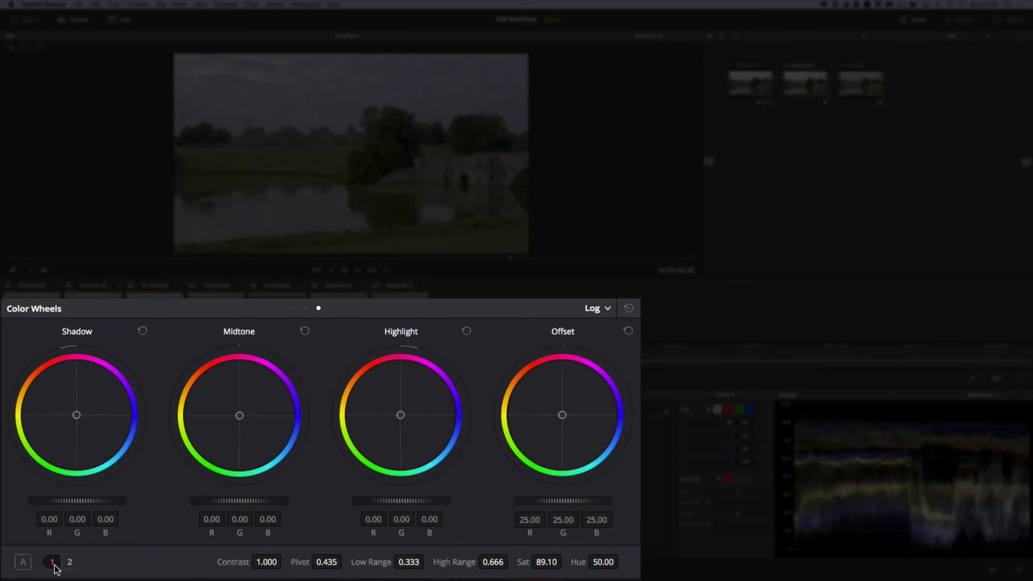
pyautogui.moveTo(546, 563); pyautogui.dragTo(566, 562)
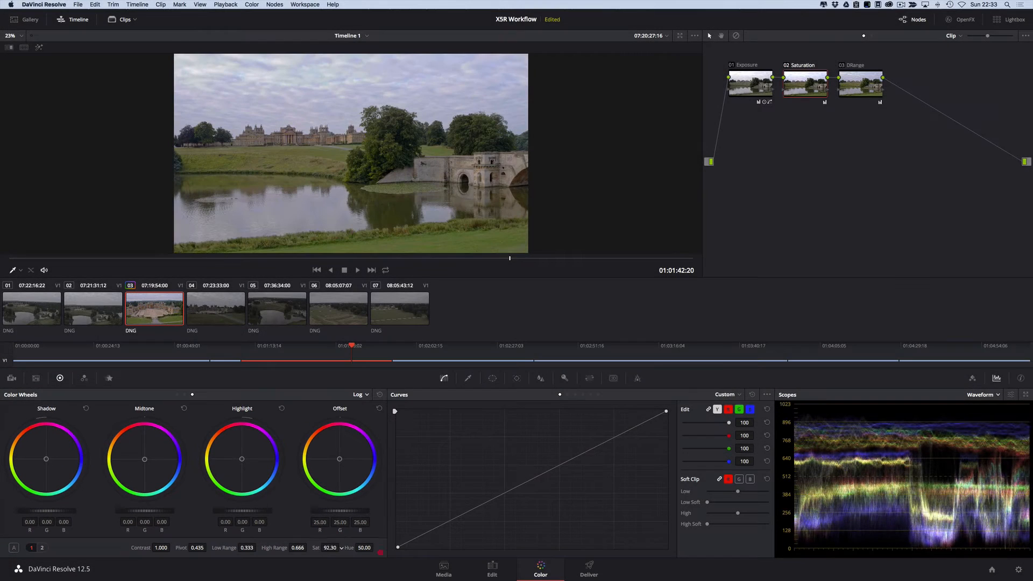
pyautogui.moveTo(341, 548); pyautogui.dragTo(342, 548)
# Try a second saturation boost of 99.10 on a new serial node placed in line between Saturation and DRange.
pyautogui.rightClick(818, 90)
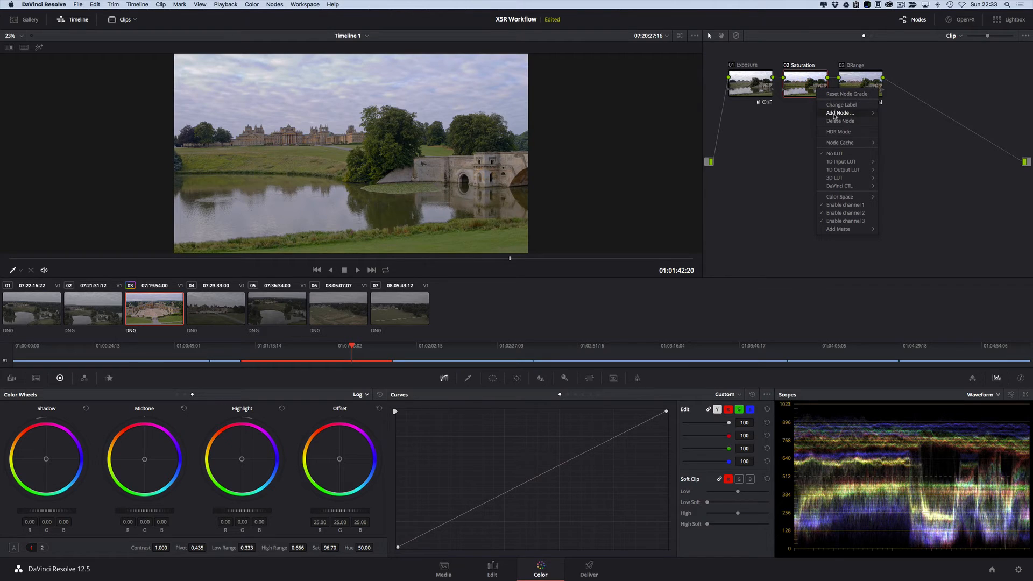
pyautogui.moveTo(839, 113)
pyautogui.click(891, 115)
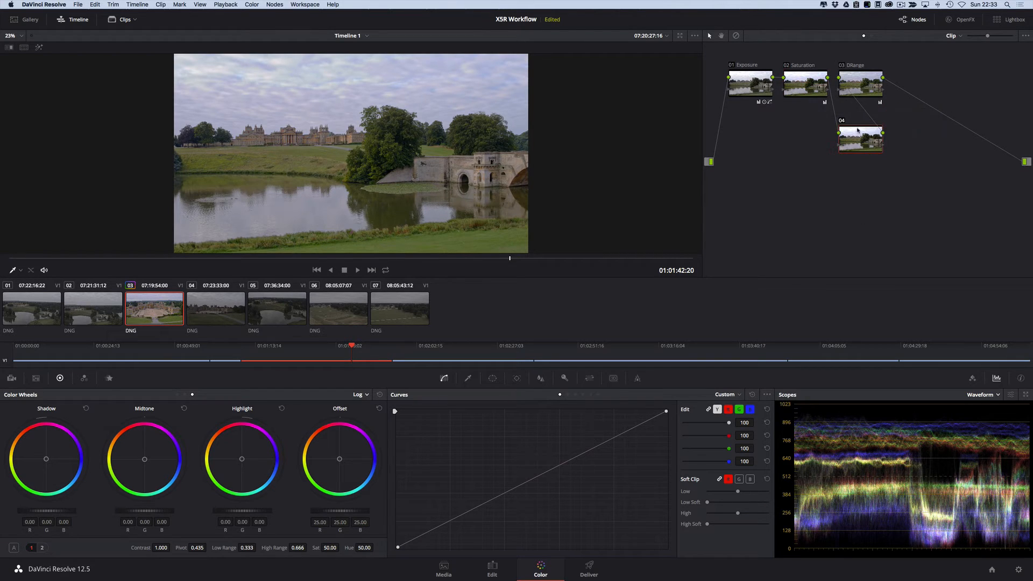
pyautogui.moveTo(868, 84); pyautogui.dragTo(924, 86)
pyautogui.moveTo(867, 154); pyautogui.dragTo(864, 99)
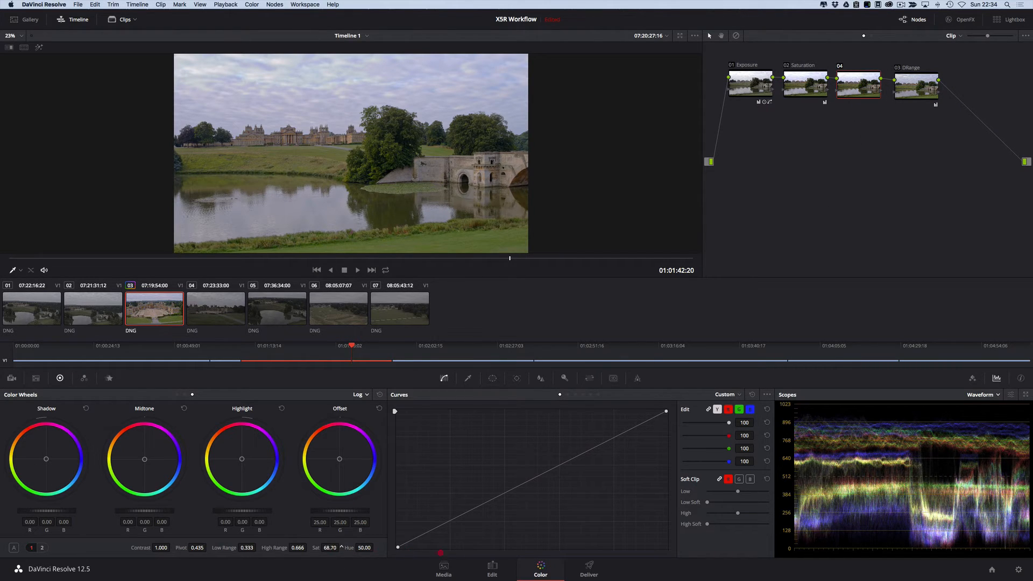
pyautogui.moveTo(440, 554); pyautogui.dragTo(598, 554)
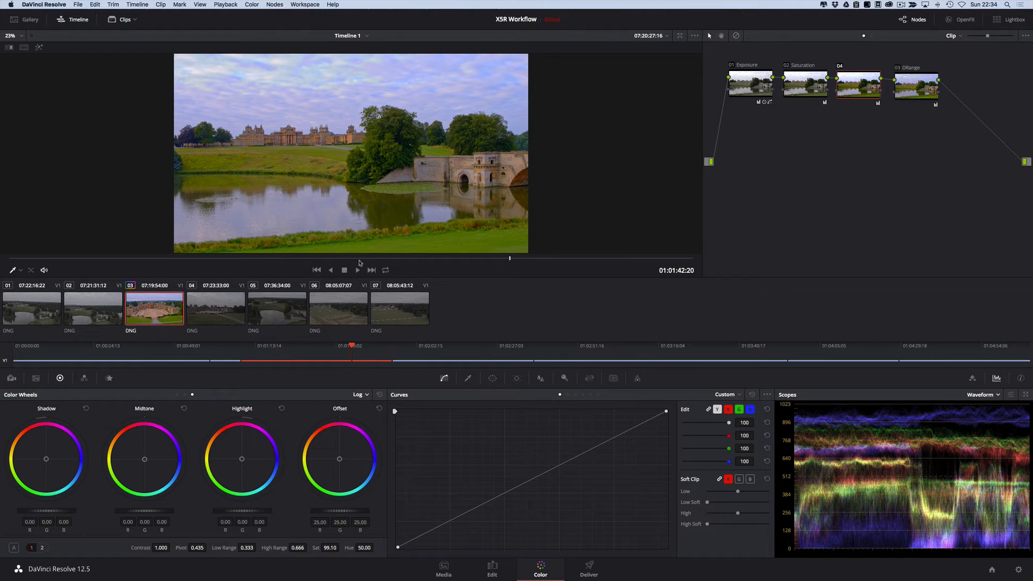
# Delete the unlabelled extra node and move the DRange node back beside the Saturation node.
pyautogui.rightClick(857, 80)
pyautogui.click(872, 113)
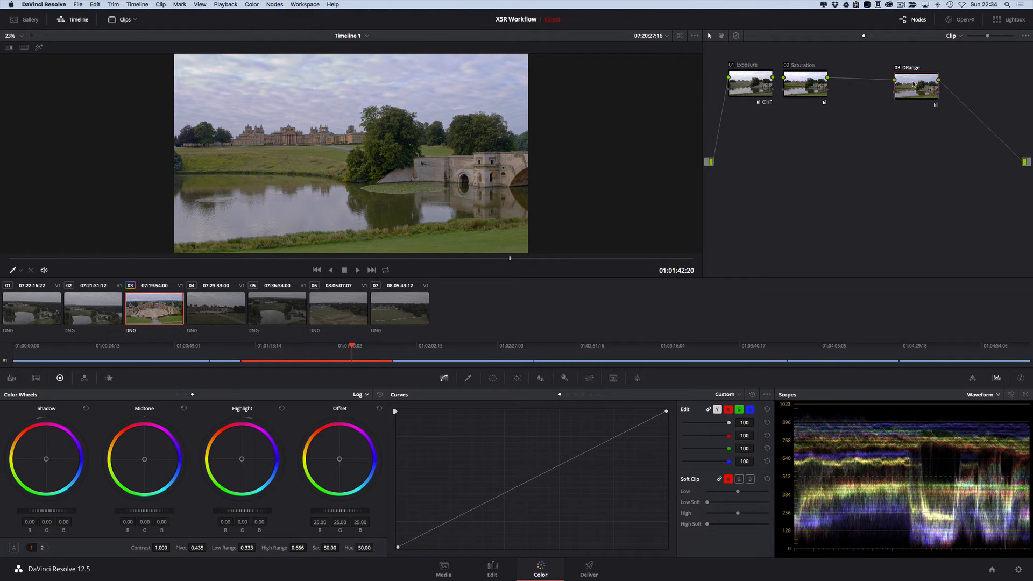
pyautogui.moveTo(913, 83); pyautogui.dragTo(861, 83)
pyautogui.click(820, 201)
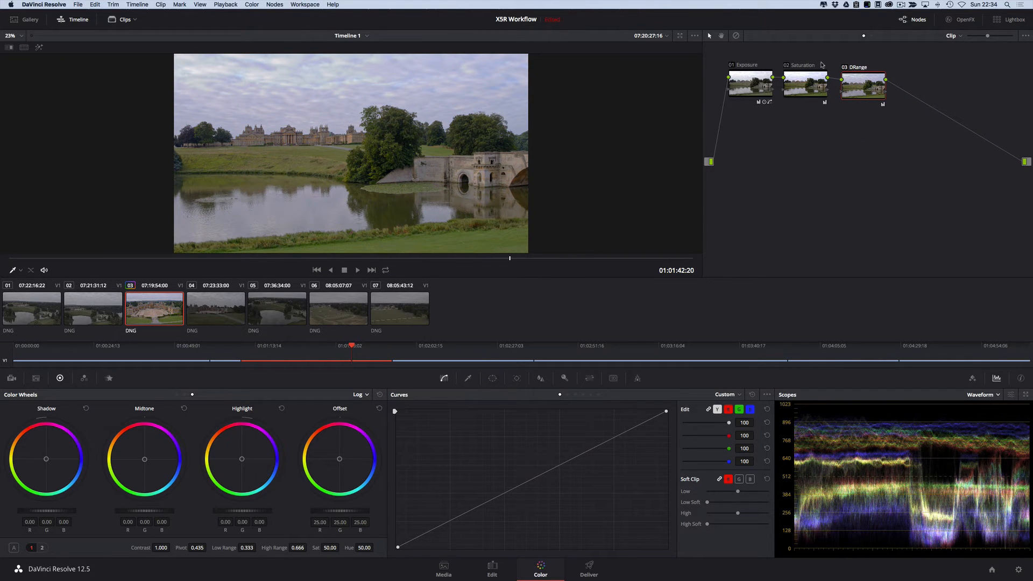
# Compare the image with the DRange, Saturation and Exposure nodes disabled and re-enabled, and with the whole grade bypassed and restored.
pyautogui.click(845, 68)
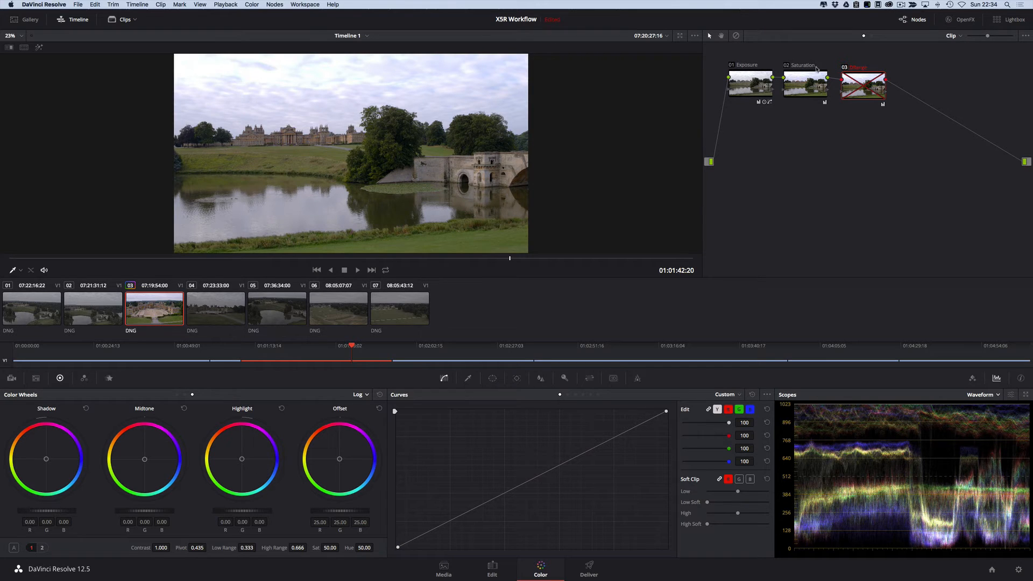
pyautogui.click(790, 68)
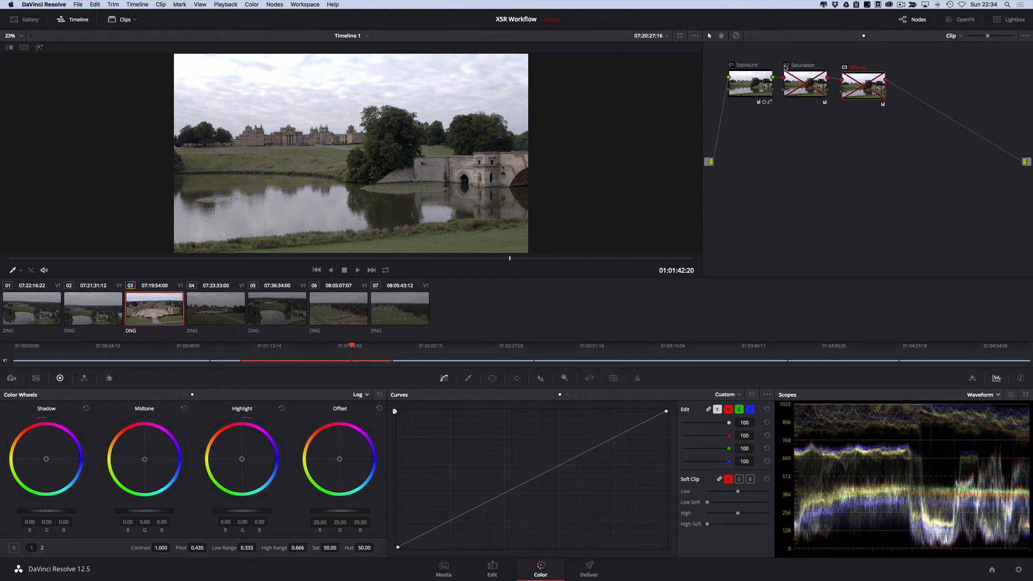
pyautogui.click(731, 68)
pyautogui.click(731, 68)
pyautogui.click(787, 67)
pyautogui.click(844, 68)
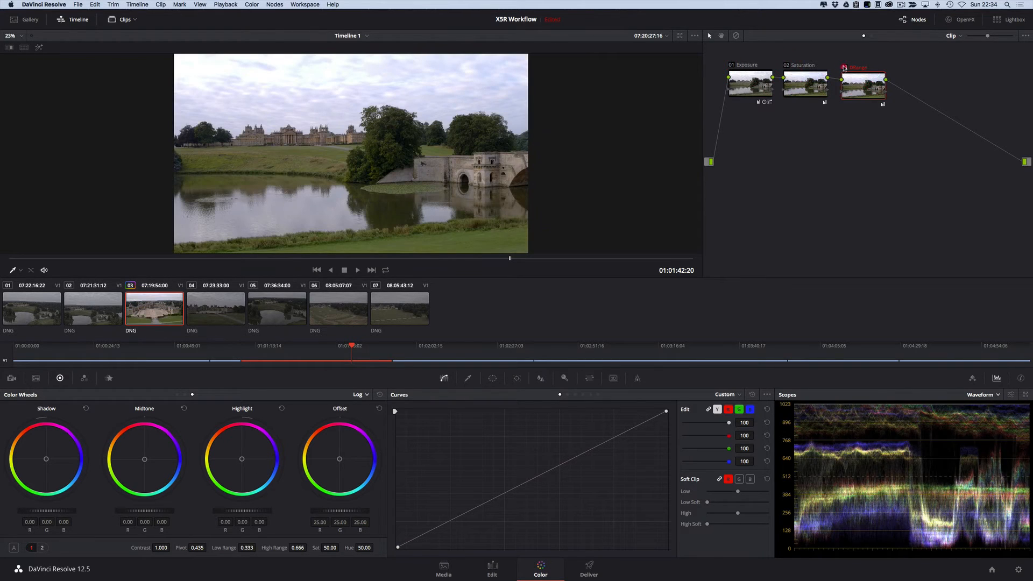
pyautogui.click(737, 36)
pyautogui.click(737, 37)
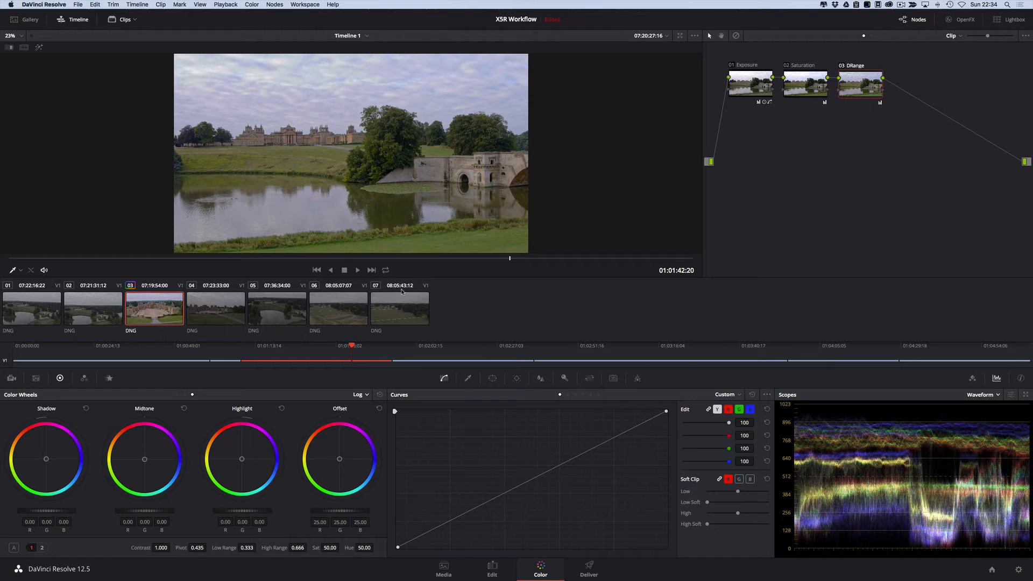
# Move to the frame at 01:01:41:11 and cool the DRange node's Temperature to -390.0.
pyautogui.moveTo(308, 260); pyautogui.dragTo(489, 263)
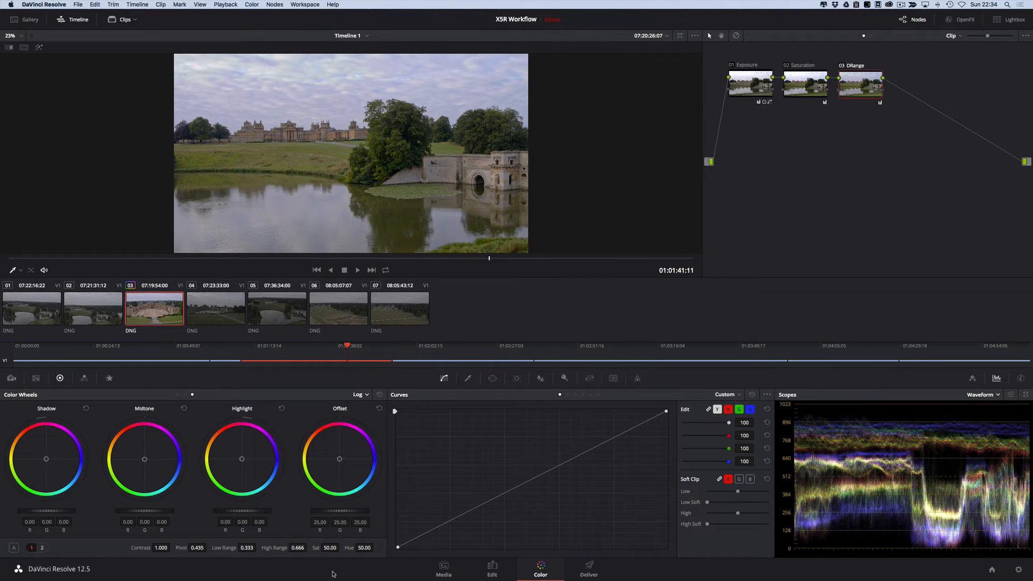
pyautogui.click(42, 548)
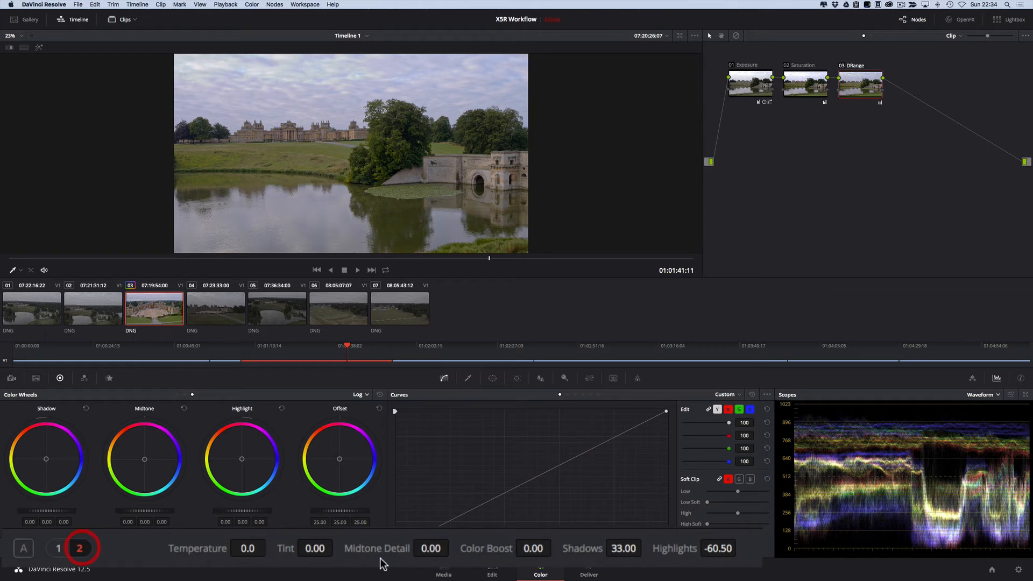
pyautogui.moveTo(227, 549)
pyautogui.mouseDown()
pyautogui.moveTo(173, 550)
pyautogui.moveTo(268, 551)
pyautogui.moveTo(206, 552)
pyautogui.mouseUp()
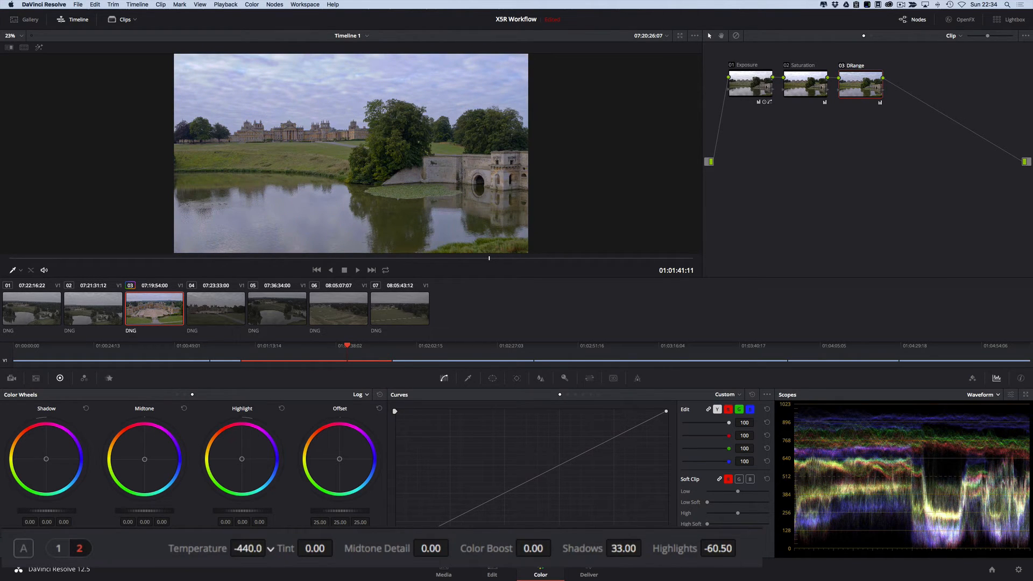
# Try a Tint of -67.50 on the DRange node, and reset the Tint to 0.
pyautogui.moveTo(271, 549)
pyautogui.mouseDown()
pyautogui.moveTo(342, 550)
pyautogui.moveTo(264, 551)
pyautogui.mouseUp()
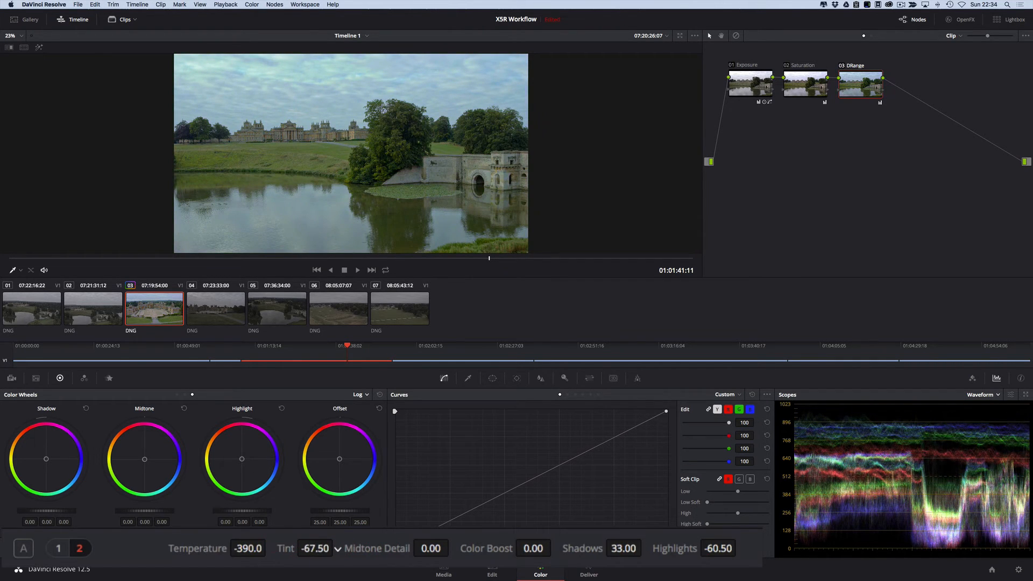
pyautogui.click(316, 549)
pyautogui.write('0')
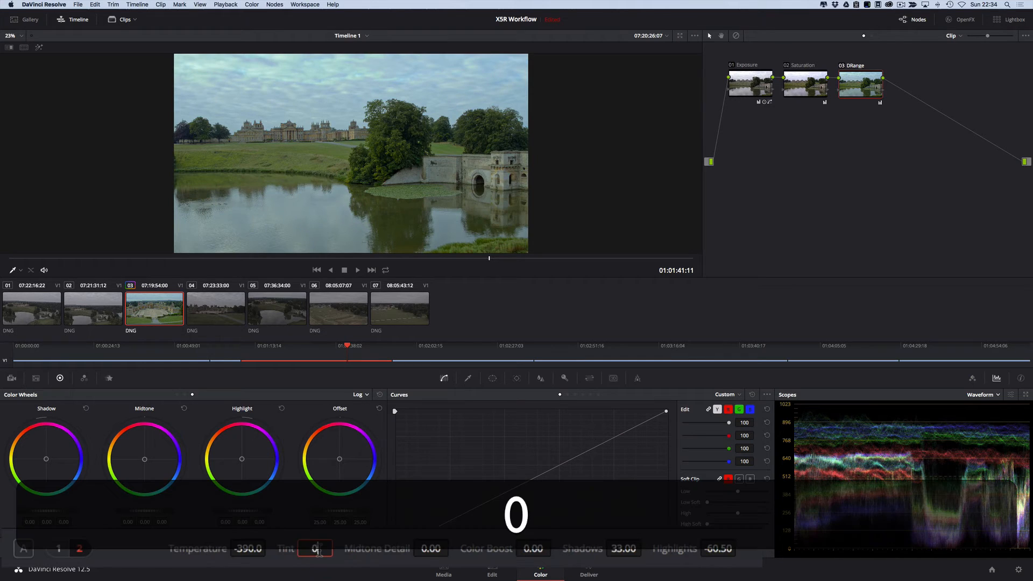
pyautogui.press('Return')
# Set the DRange node's Midtone Detail to 29.50 and scrub through the clip to review the grade.
pyautogui.moveTo(431, 549); pyautogui.dragTo(709, 551)
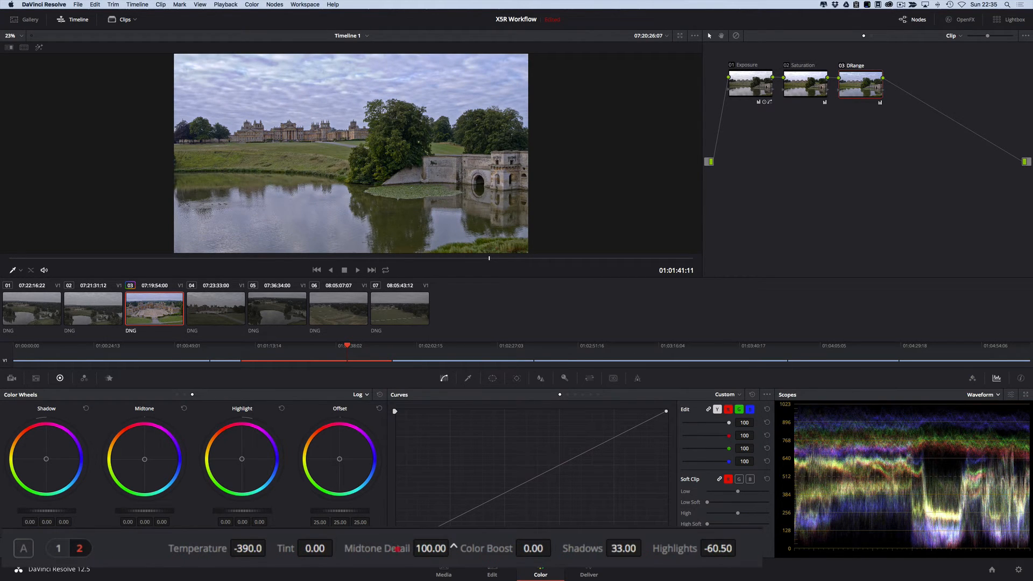
pyautogui.moveTo(398, 549); pyautogui.dragTo(638, 557)
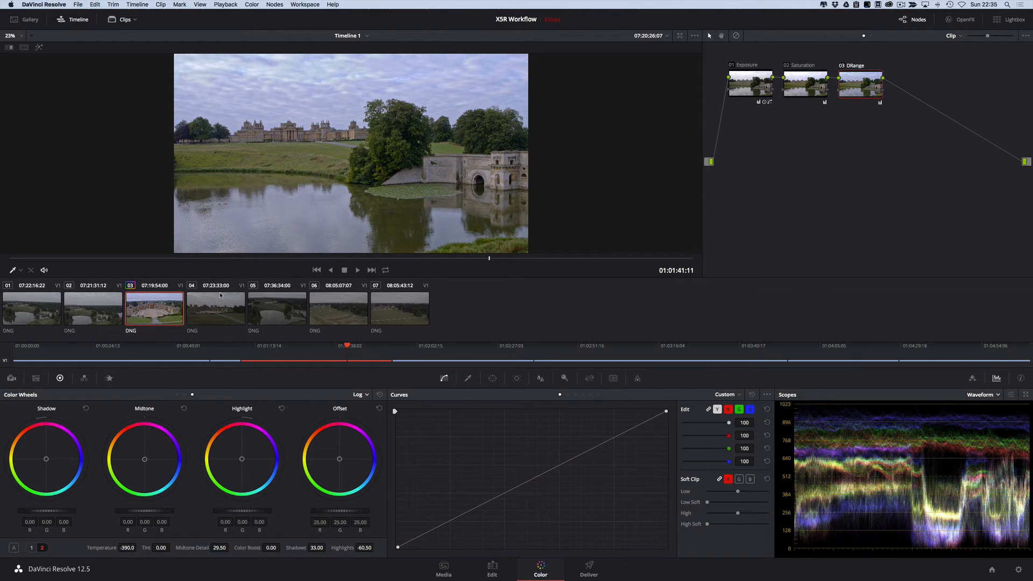
pyautogui.click(228, 259)
pyautogui.moveTo(195, 259); pyautogui.dragTo(504, 271)
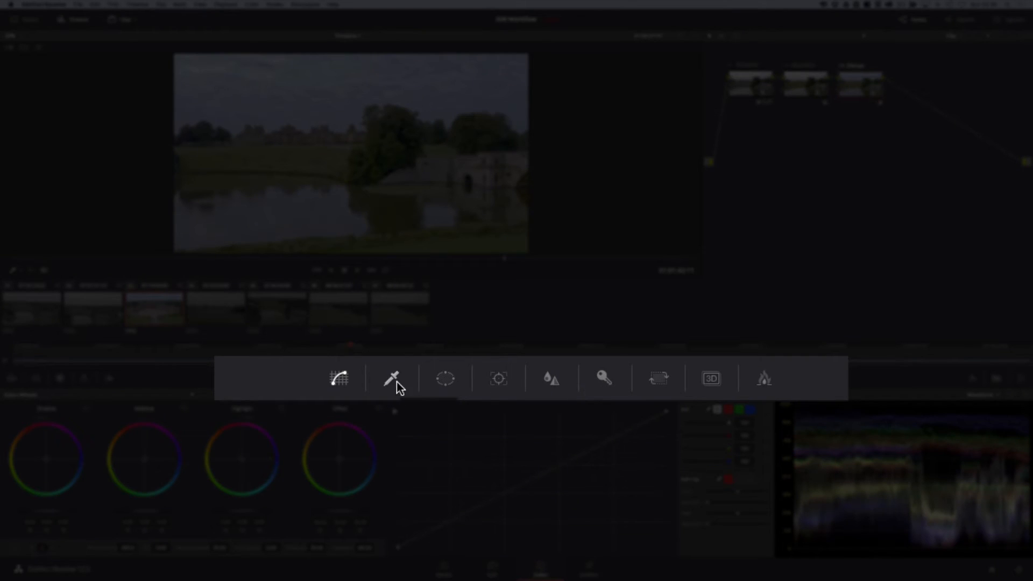
# Bring up the HSL Qualifier controls and add a serial node after the DRange node.
pyautogui.click(470, 380)
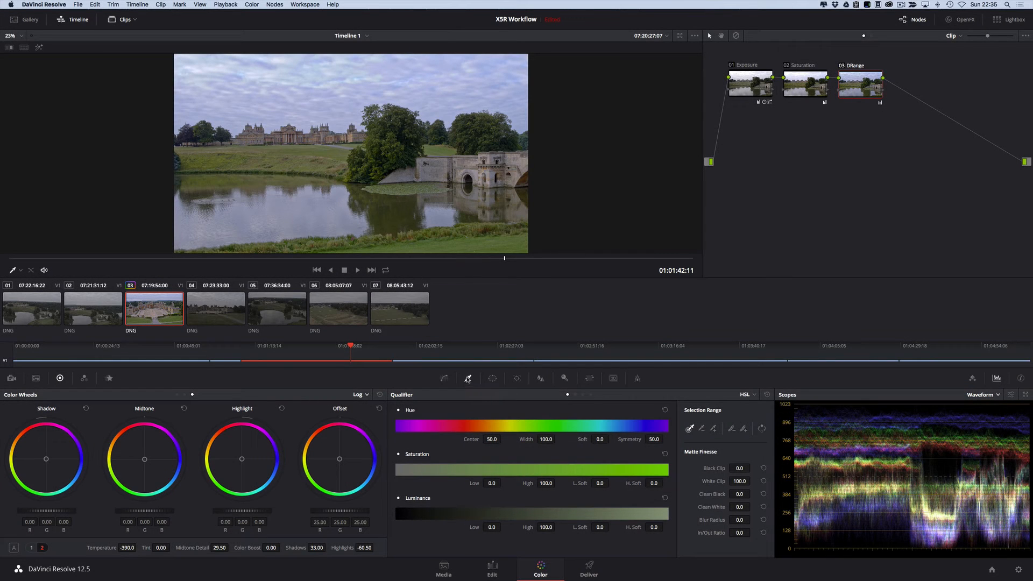
pyautogui.rightClick(860, 86)
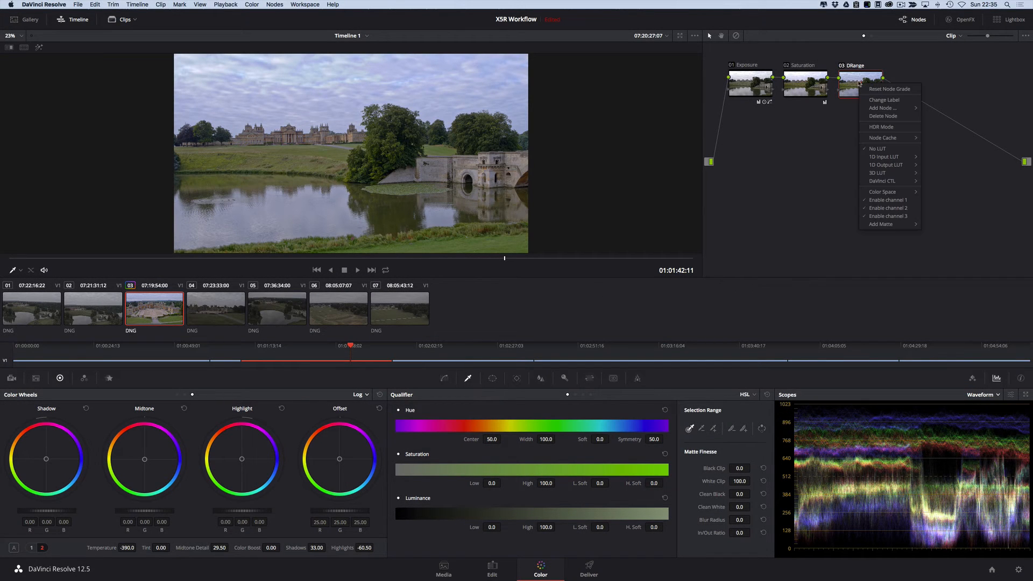
pyautogui.moveTo(894, 108)
pyautogui.click(941, 109)
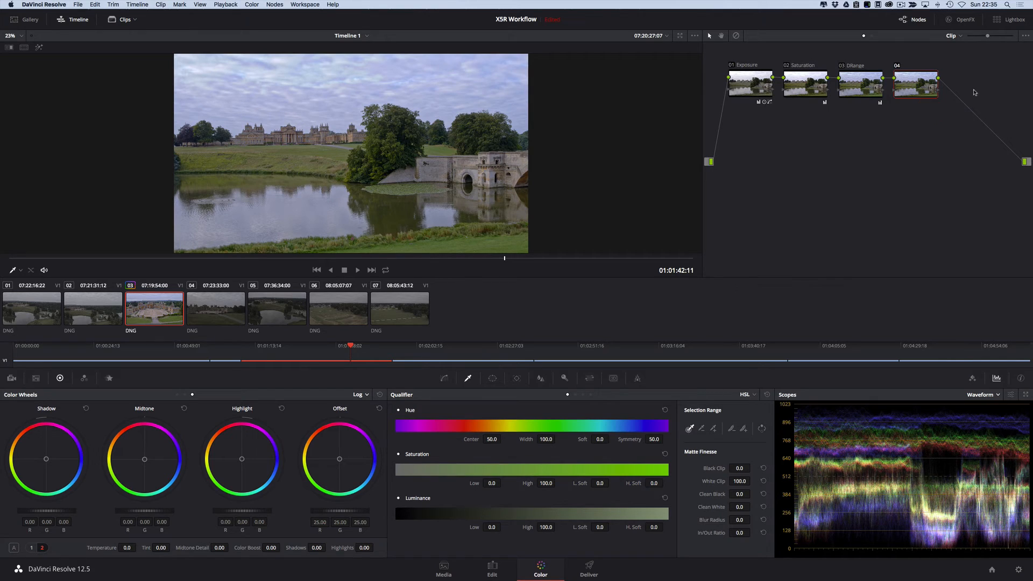
# Label the new fourth node GreenGrass.
pyautogui.rightClick(902, 66)
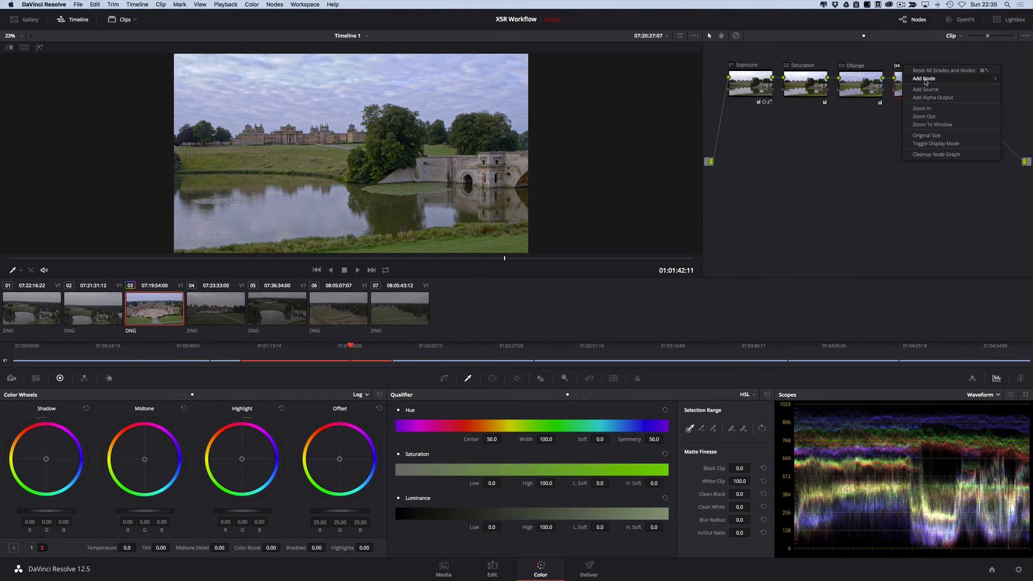
pyautogui.click(904, 89)
pyautogui.rightClick(906, 89)
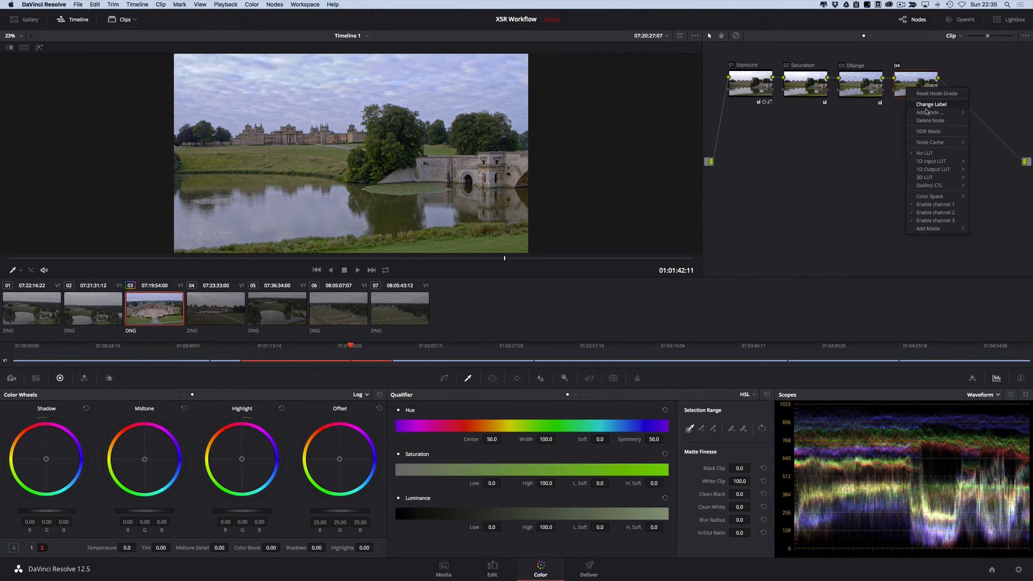
pyautogui.click(927, 106)
pyautogui.write('GreenGrass')
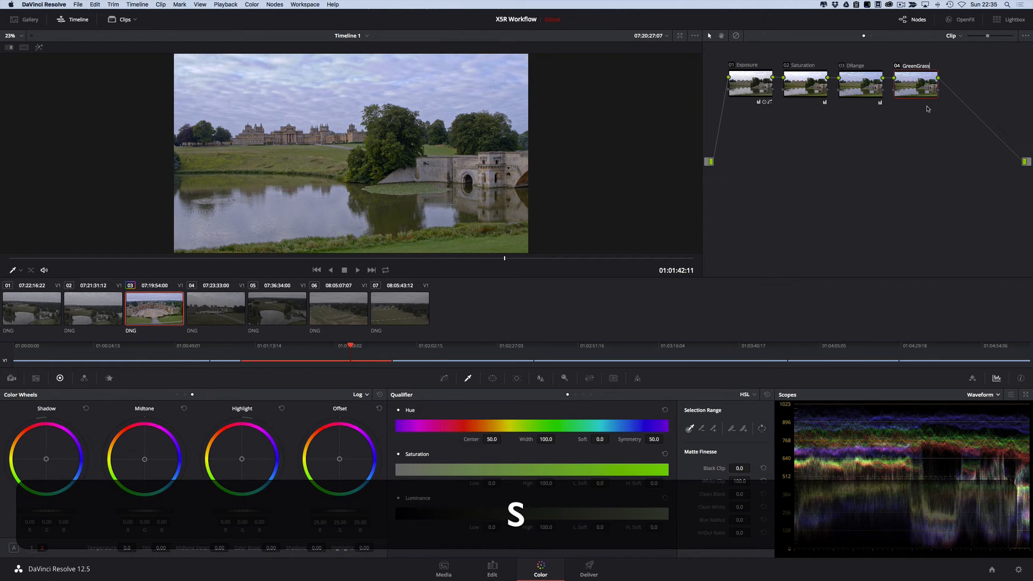
pyautogui.press('Return')
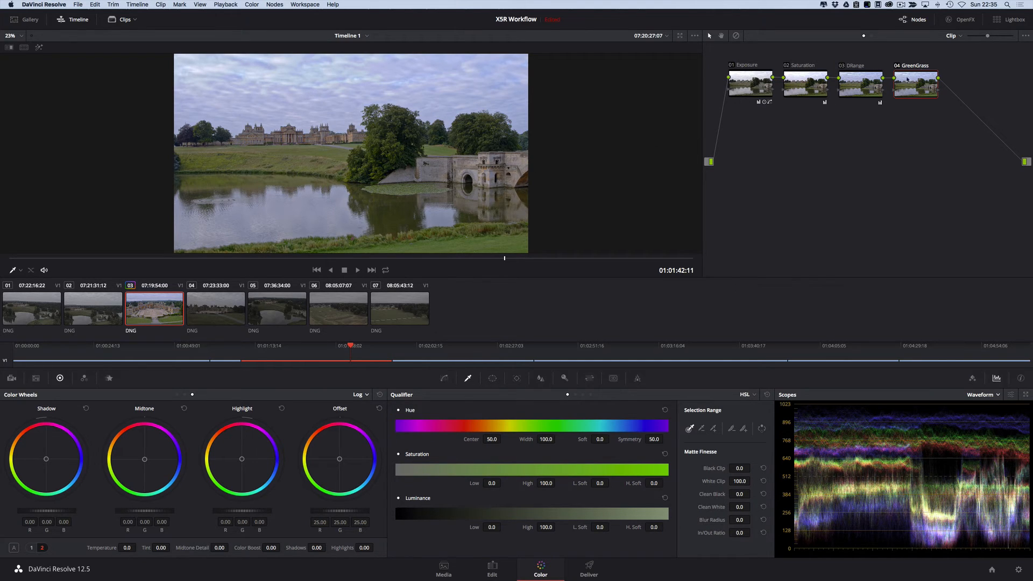
# Sample the green grass on the lower bank with the Qualifier and highlight the selected area in the viewer.
pyautogui.moveTo(474, 248); pyautogui.dragTo(443, 247)
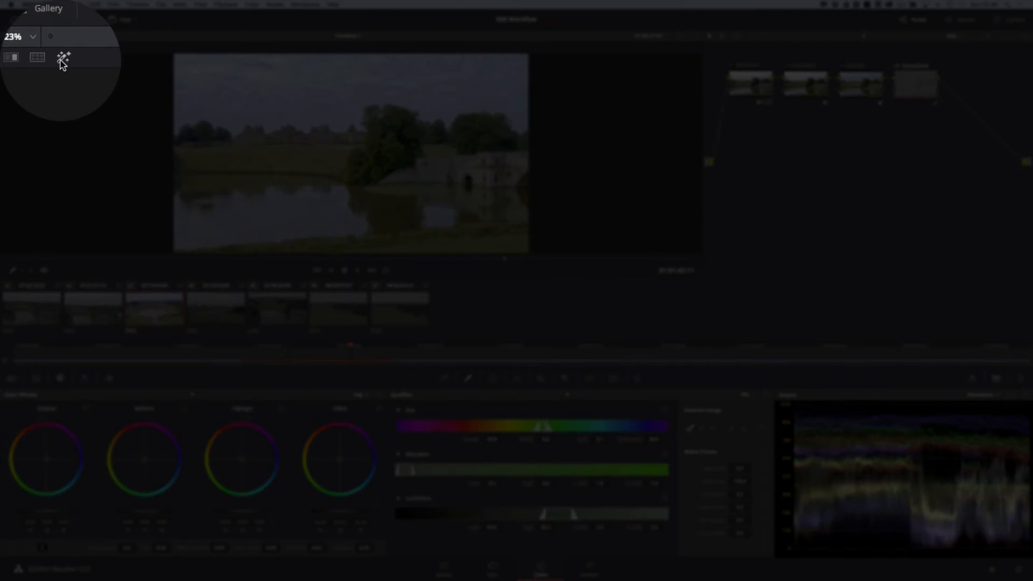
pyautogui.click(39, 47)
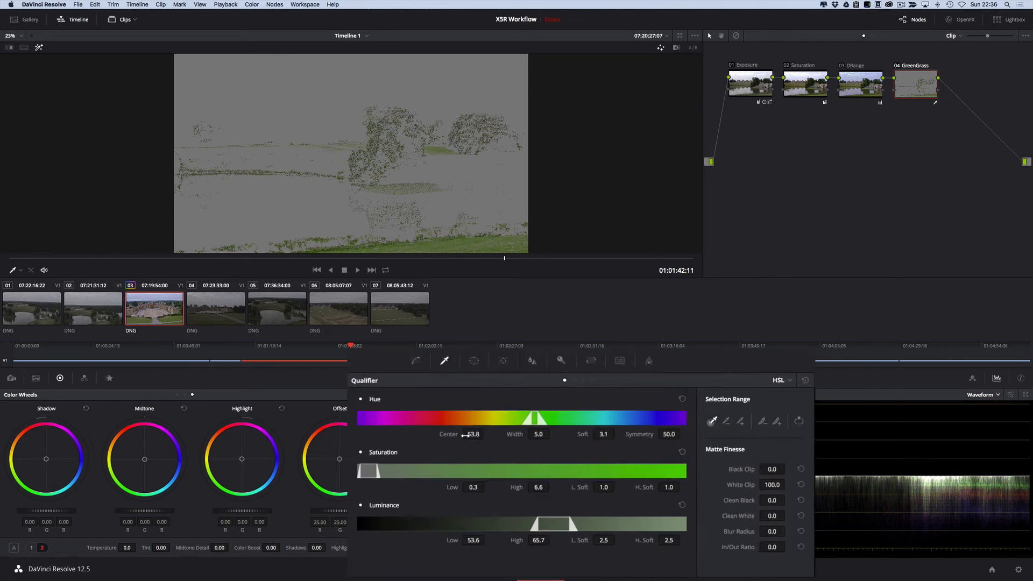
# Widen the GreenGrass key to Hue Width 20.8, Saturation High 9.6 and Luminance 46.1 to 77.5, and turn off the viewer highlight.
pyautogui.moveTo(525, 386); pyautogui.dragTo(542, 386)
pyautogui.moveTo(470, 399); pyautogui.dragTo(499, 406)
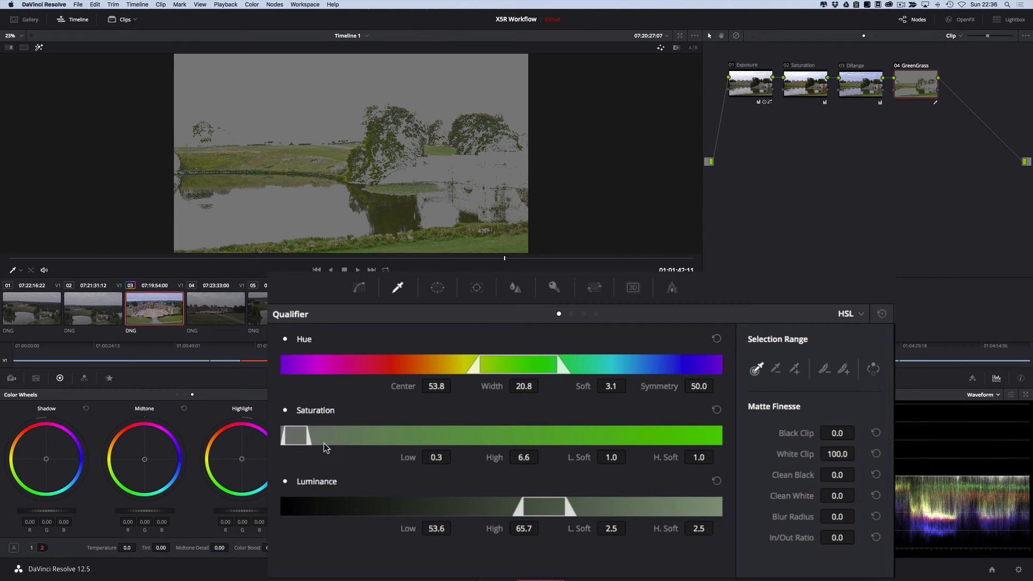
pyautogui.moveTo(525, 458); pyautogui.dragTo(545, 475)
pyautogui.moveTo(438, 530)
pyautogui.mouseDown()
pyautogui.moveTo(294, 533)
pyautogui.moveTo(443, 529)
pyautogui.mouseUp()
pyautogui.moveTo(515, 529); pyautogui.dragTo(586, 531)
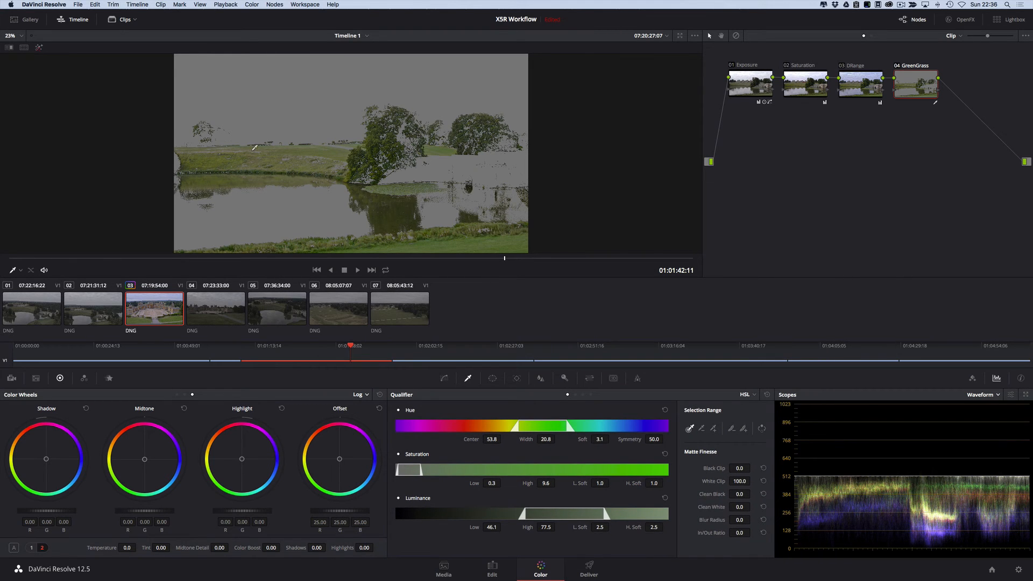
pyautogui.click(39, 49)
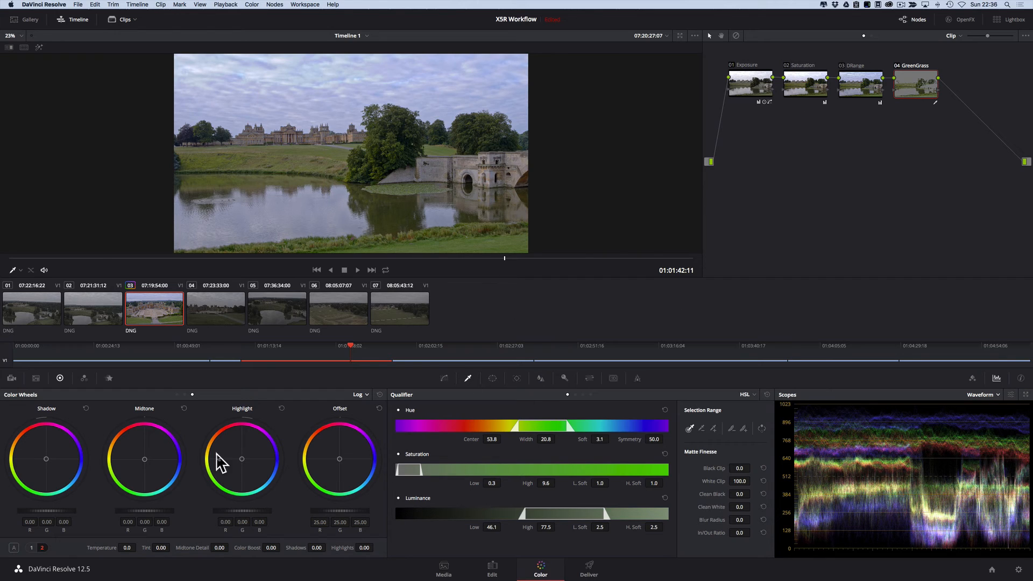
# Set the GreenGrass node's saturation to 90 and push its Offset colour towards green, to about 4.08, 33.91, -2.07.
pyautogui.click(31, 548)
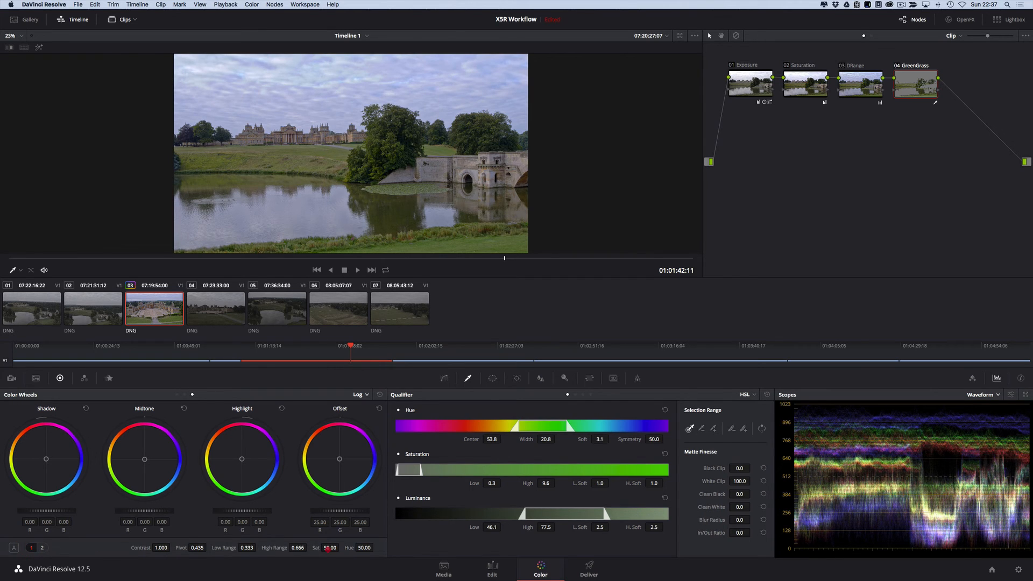
pyautogui.moveTo(515, 553); pyautogui.dragTo(709, 565)
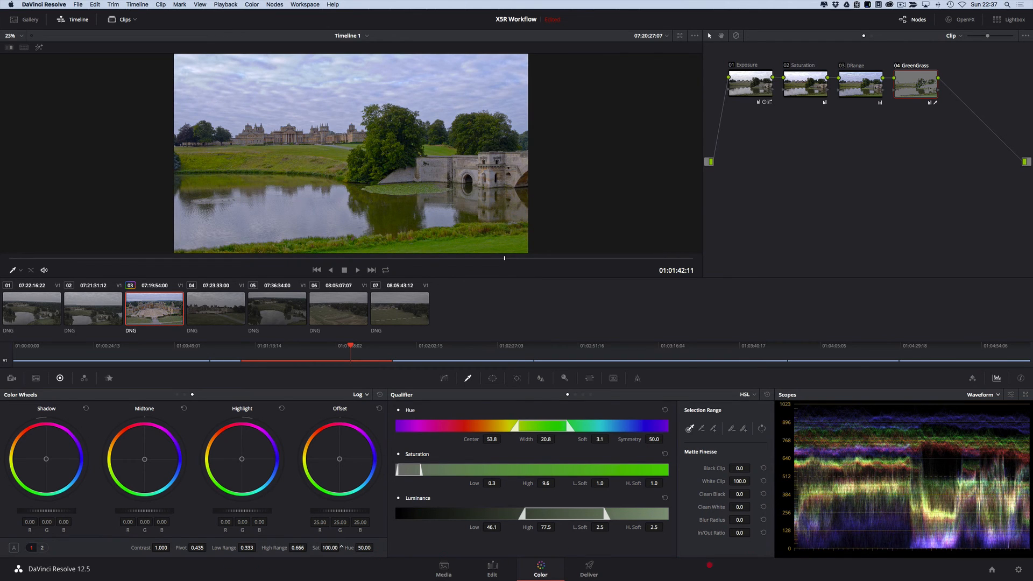
pyautogui.moveTo(341, 547); pyautogui.dragTo(287, 548)
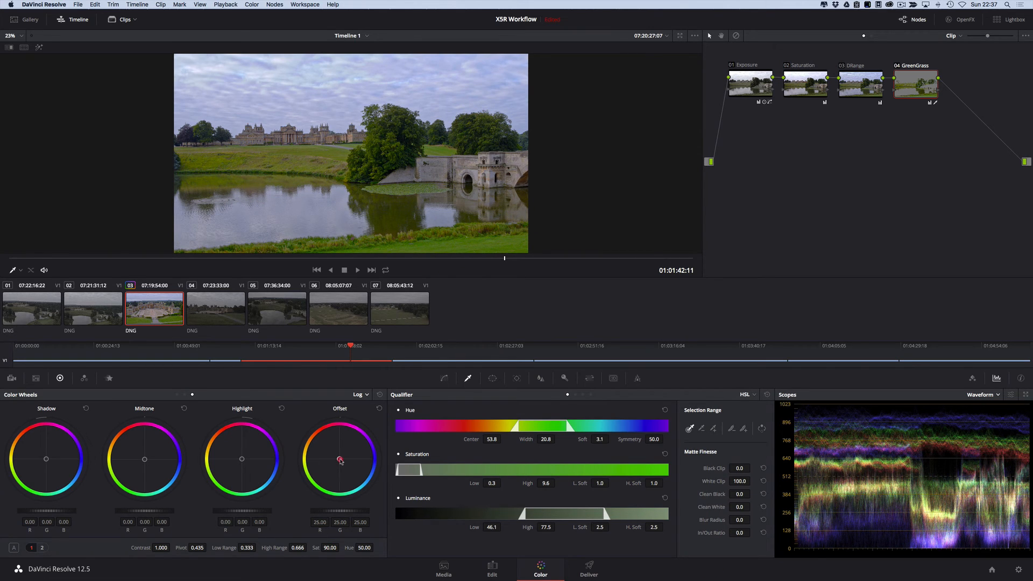
pyautogui.moveTo(340, 461); pyautogui.dragTo(327, 471)
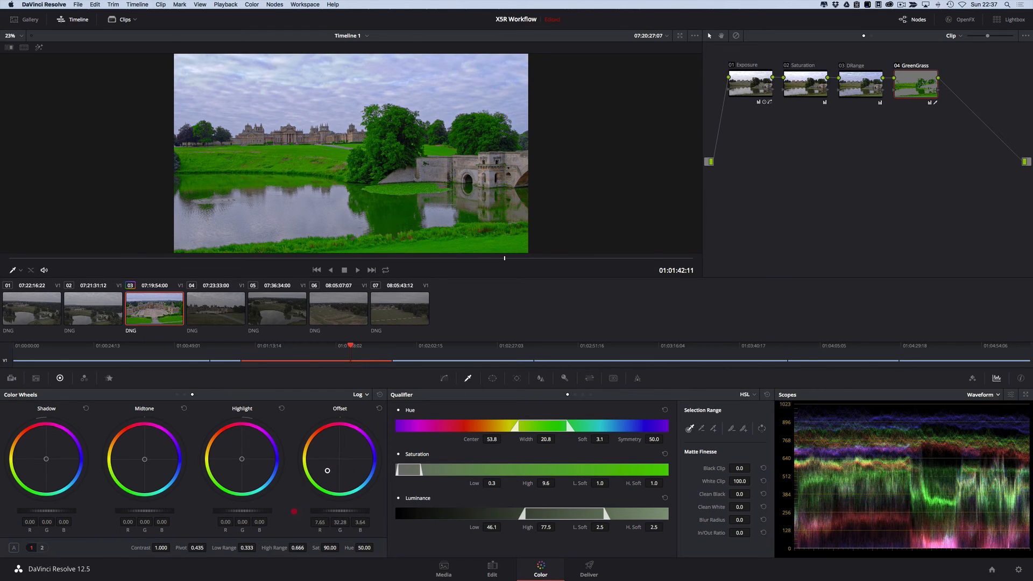
pyautogui.moveTo(294, 511); pyautogui.dragTo(272, 528)
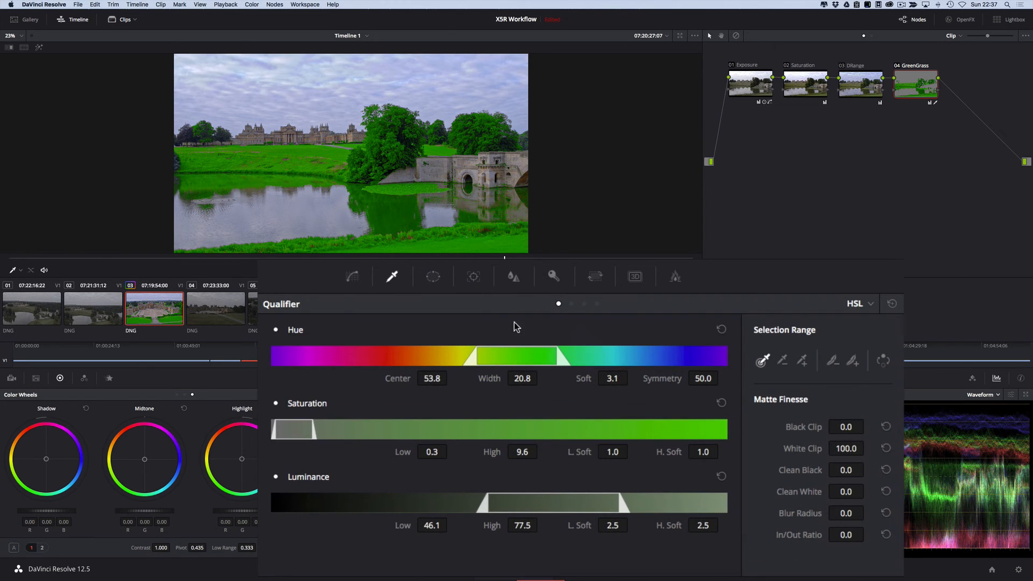
# Add a linear window to the GreenGrass node, move it over the far bank and stretch it to cover the grass below the palace.
pyautogui.click(435, 278)
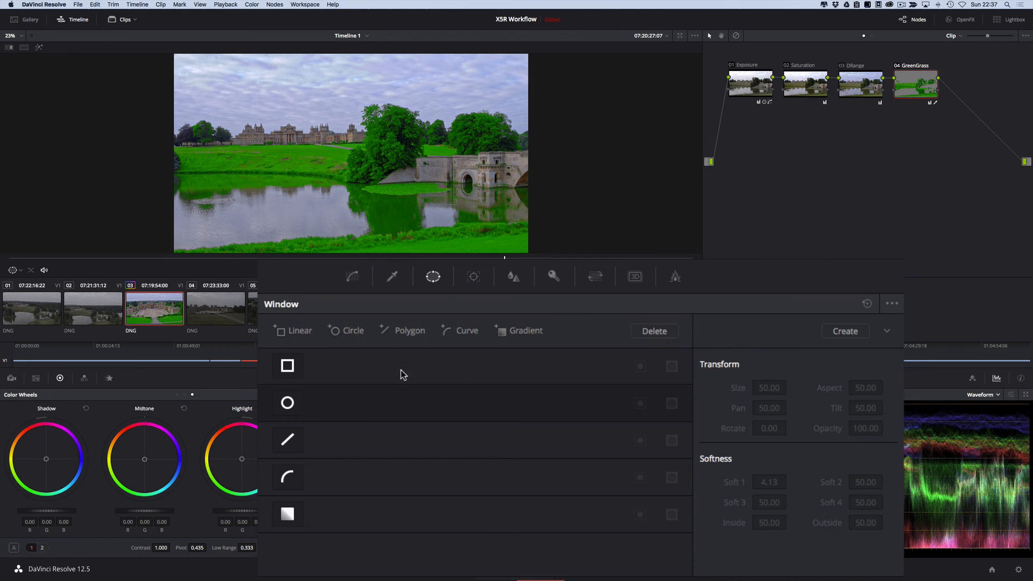
pyautogui.click(300, 370)
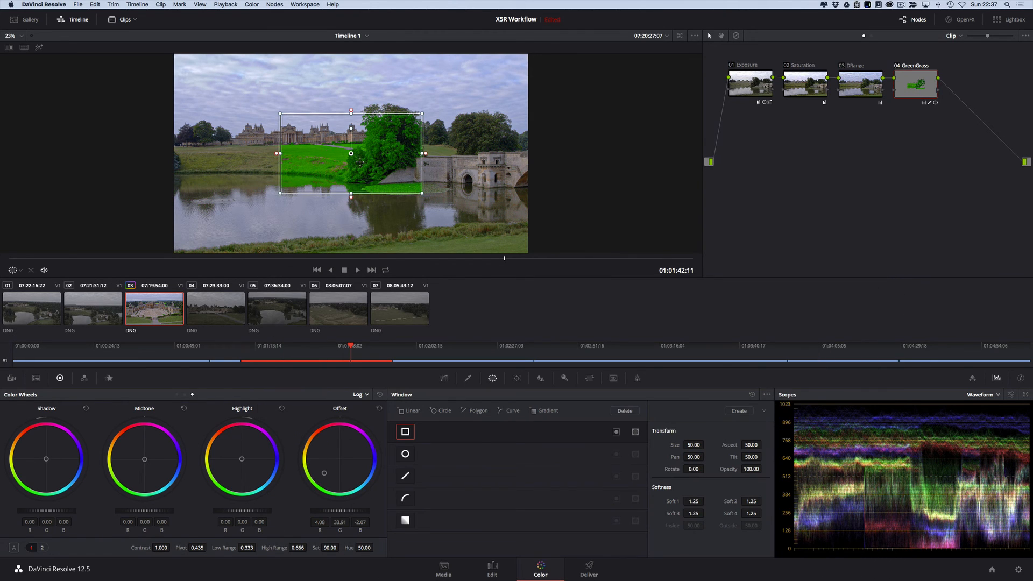
pyautogui.moveTo(360, 162); pyautogui.dragTo(486, 253)
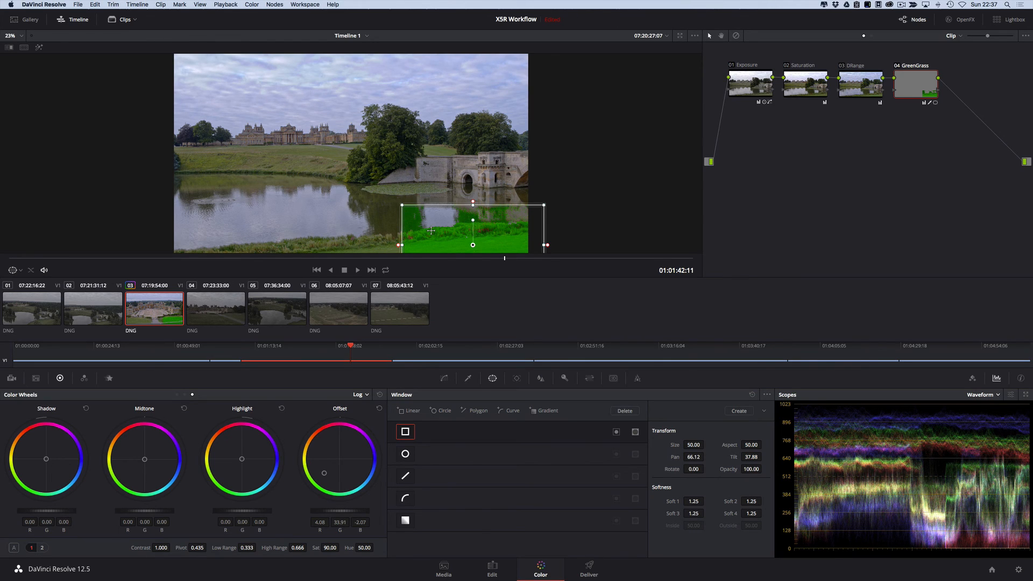
pyautogui.moveTo(449, 238); pyautogui.dragTo(207, 129)
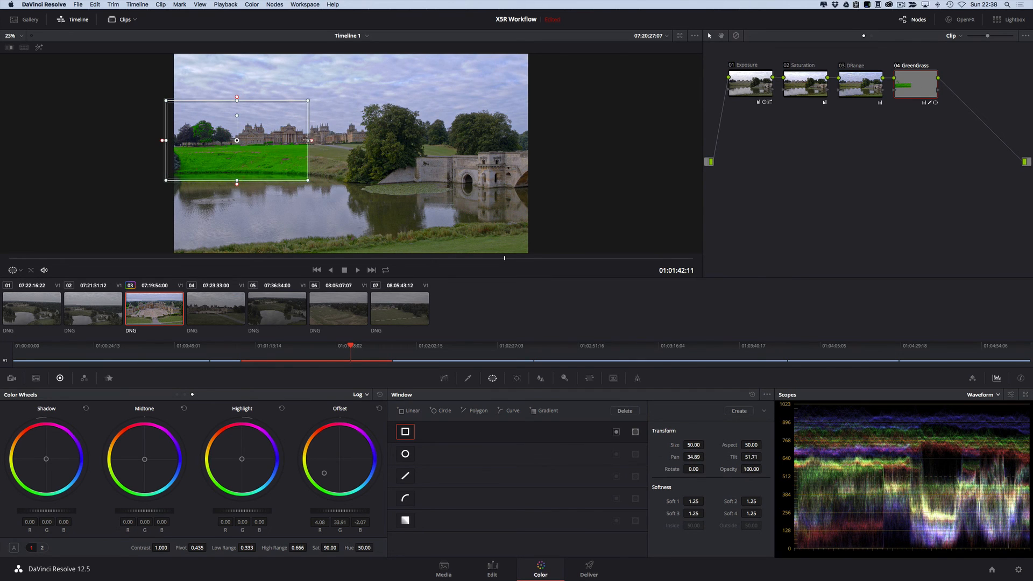
pyautogui.moveTo(308, 140); pyautogui.dragTo(356, 143)
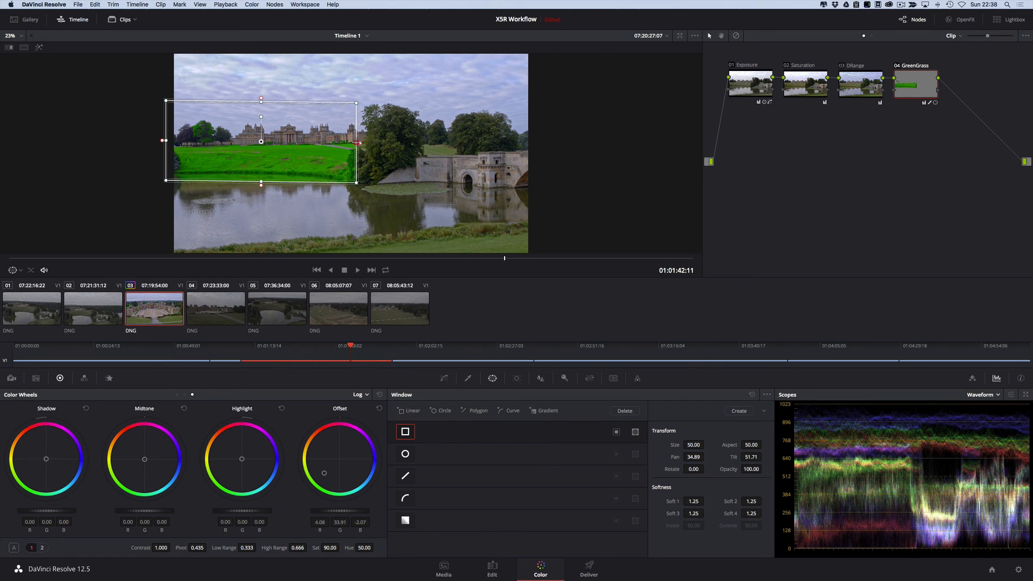
pyautogui.moveTo(261, 192); pyautogui.dragTo(261, 201)
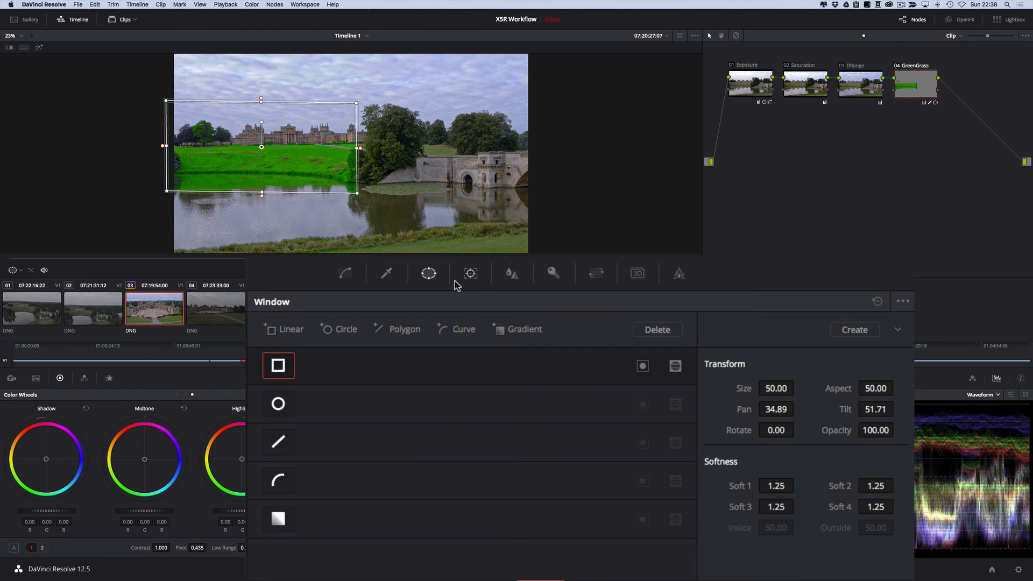
# Bring up the Tracker controls and delete the GreenGrass node.
pyautogui.click(472, 276)
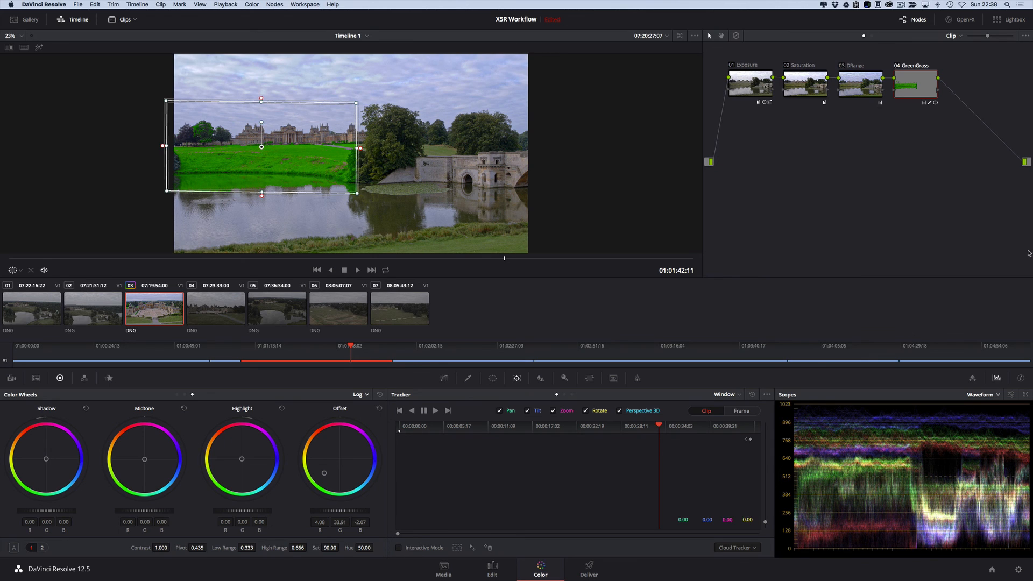
pyautogui.rightClick(922, 82)
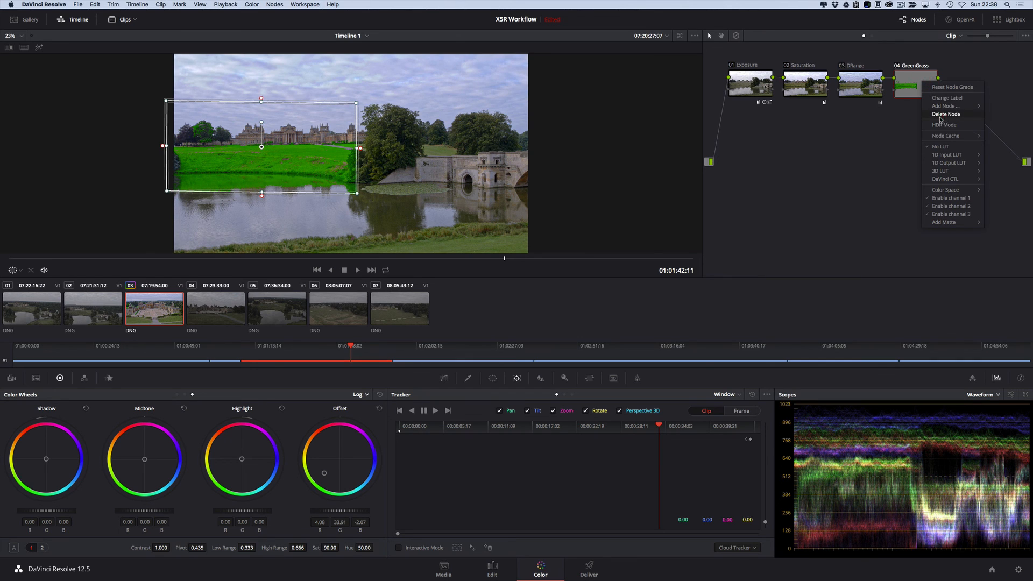
pyautogui.click(946, 114)
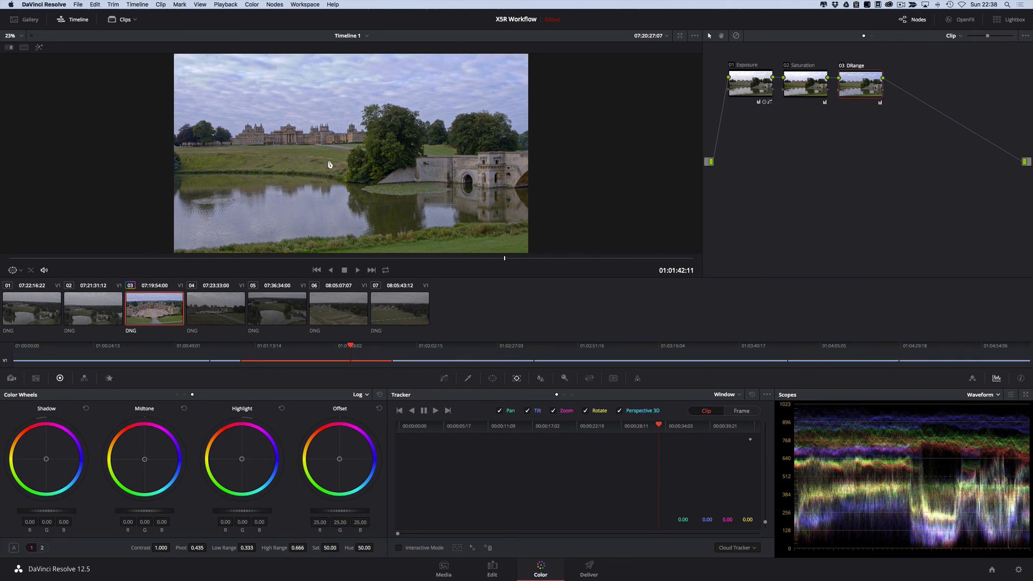
# Check the graded clip at 01:01:31:02 and look through ungraded clips 01, 02, 04, 06 and 07 for comparison.
pyautogui.click(335, 258)
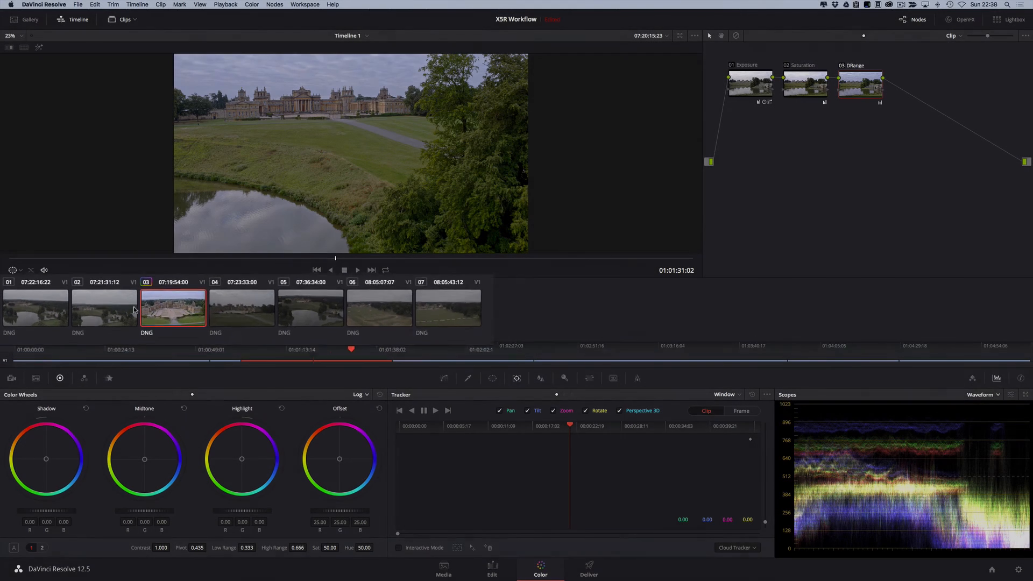
pyautogui.click(43, 312)
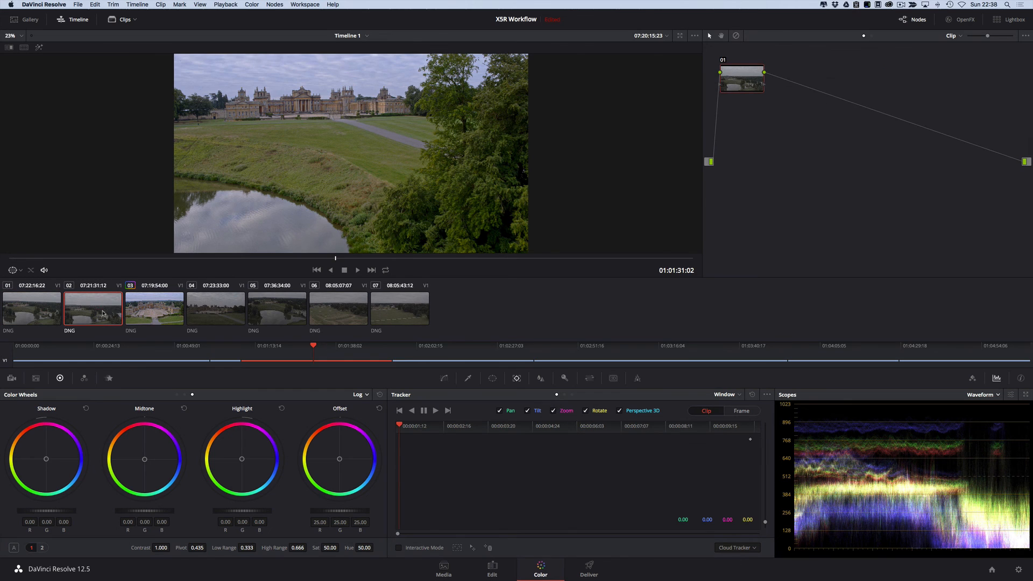
pyautogui.click(94, 312)
pyautogui.click(215, 312)
pyautogui.click(344, 313)
pyautogui.click(400, 311)
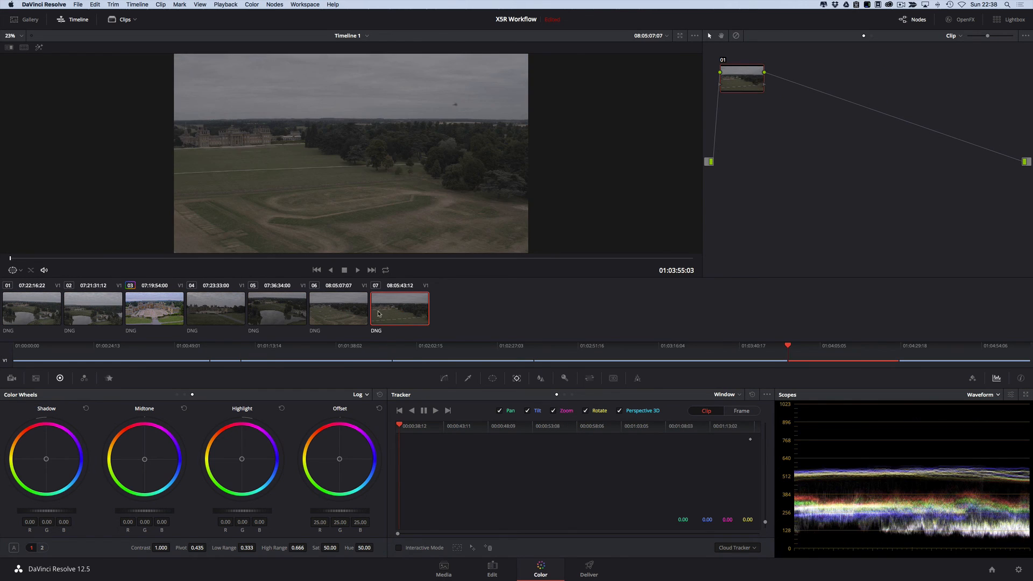
# Return to graded clip 03, move the playhead to 01:01:20:12 and save the project.
pyautogui.click(164, 312)
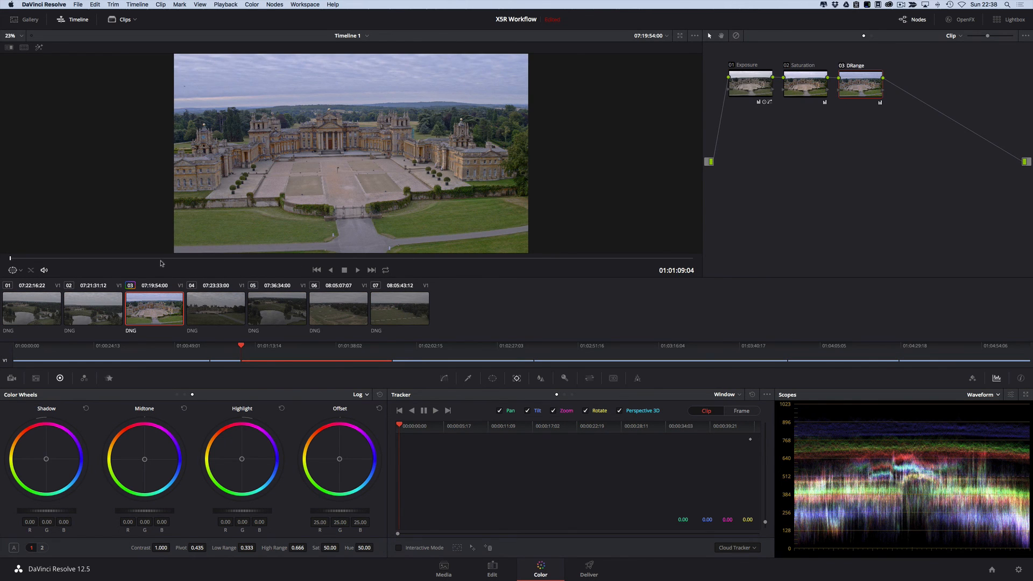
pyautogui.moveTo(160, 260); pyautogui.dragTo(178, 258)
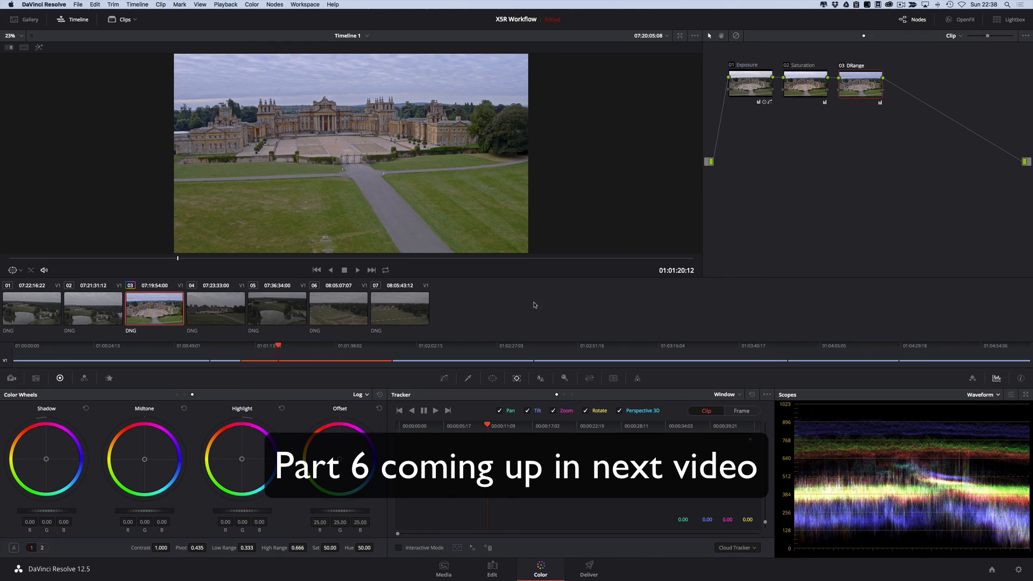
pyautogui.press('super+s')
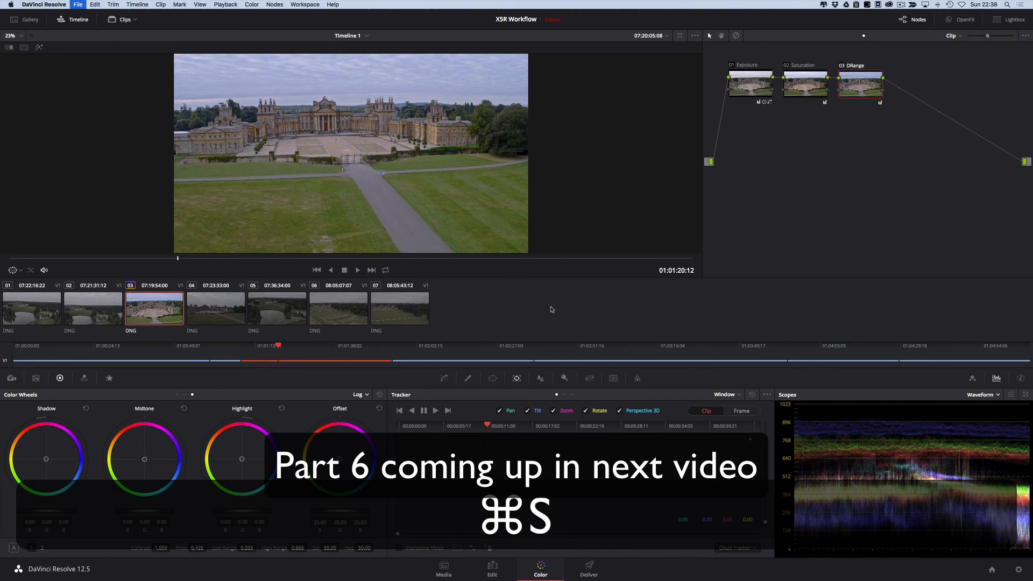